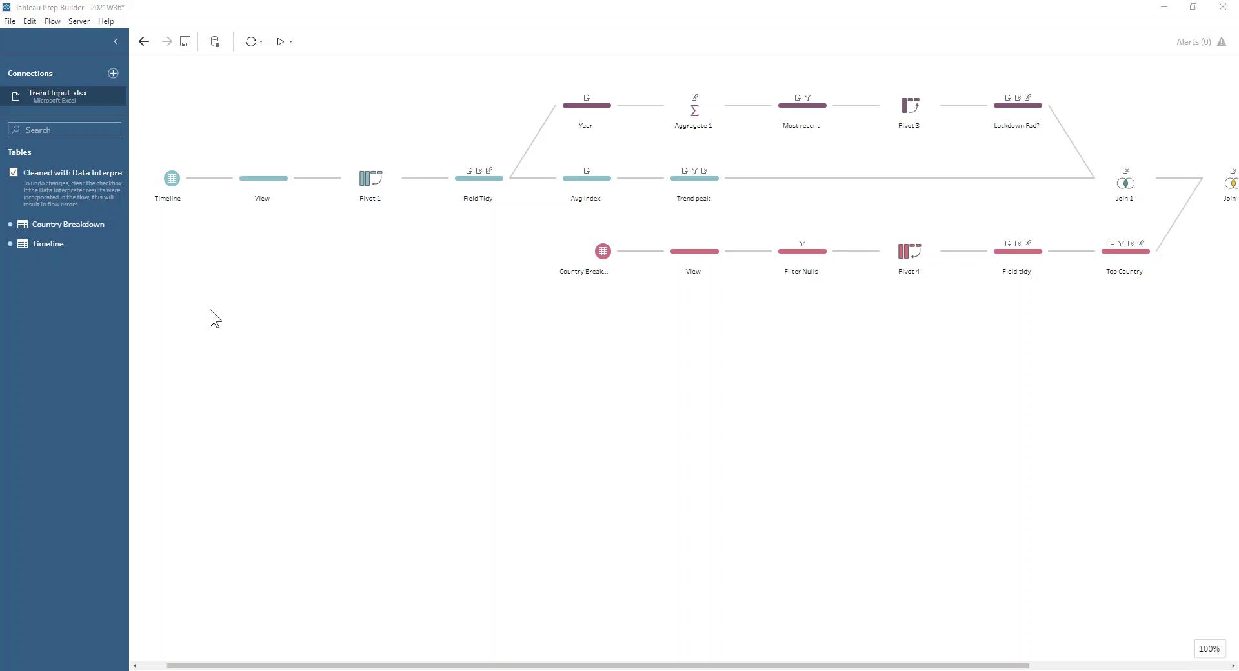
- Show the View step's profile of Week and the three worldwide search-term fields, 261 rows
click(276, 183)
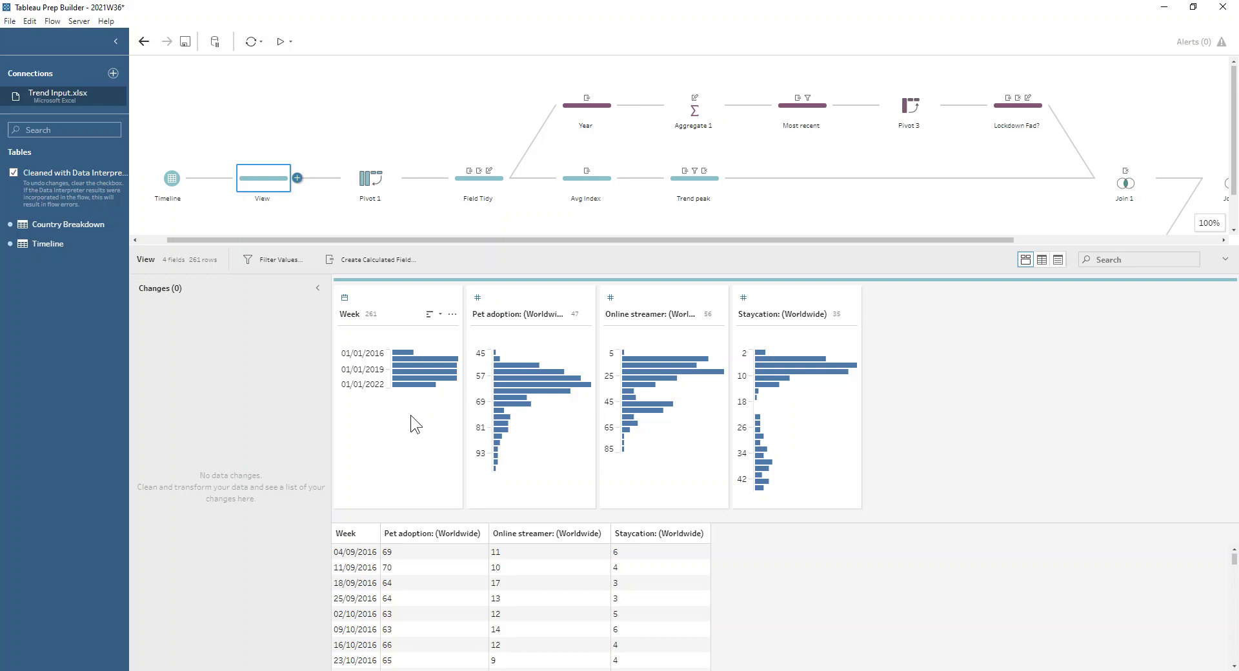
mouse_move(412, 383)
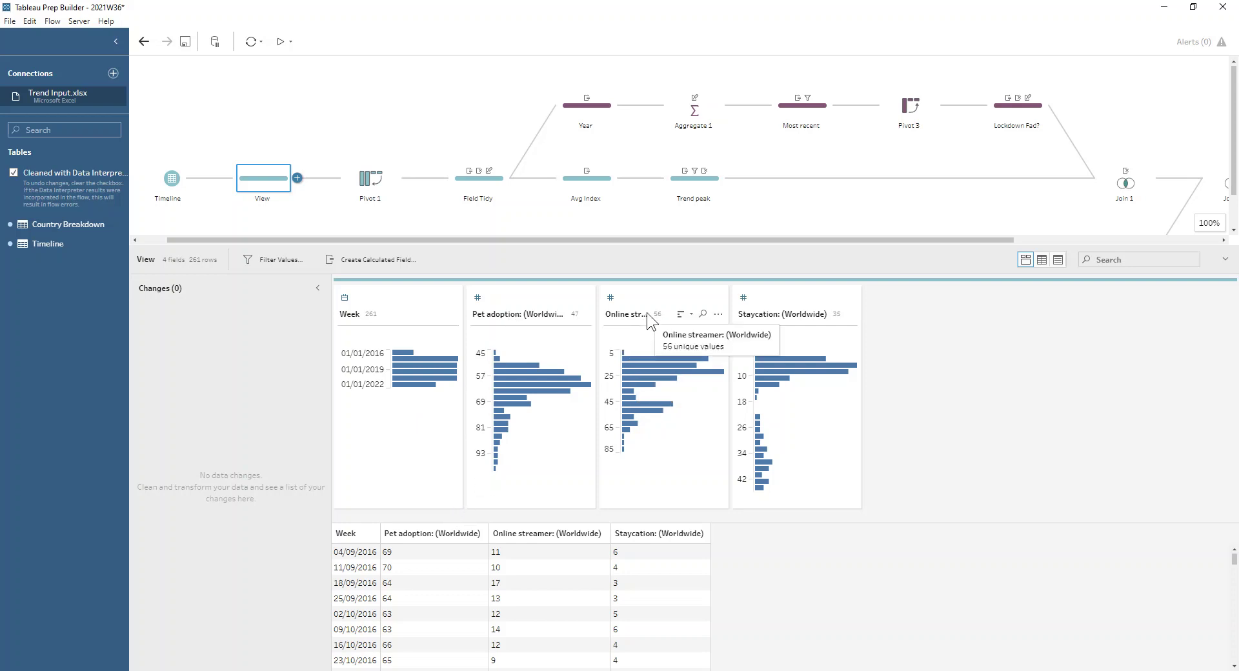
mouse_move(777, 346)
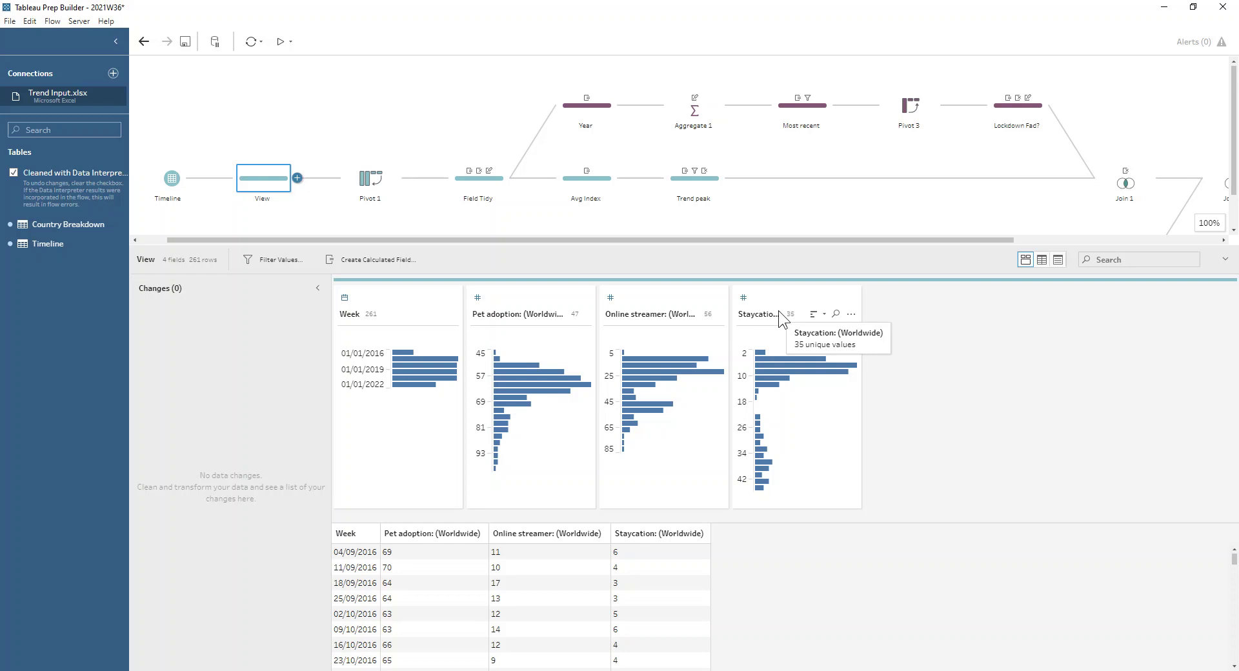
mouse_move(815, 337)
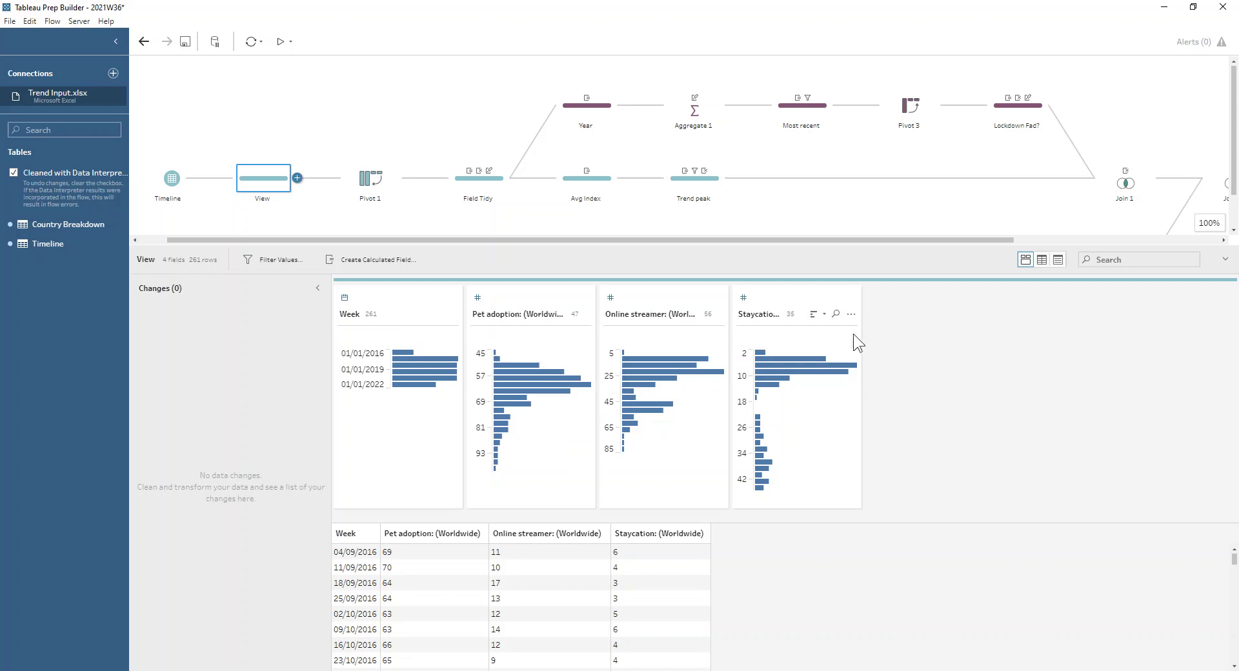
- Show the Pivot 1 step that turns the three search-term columns into Pivot1 Names and Values rows
click(371, 185)
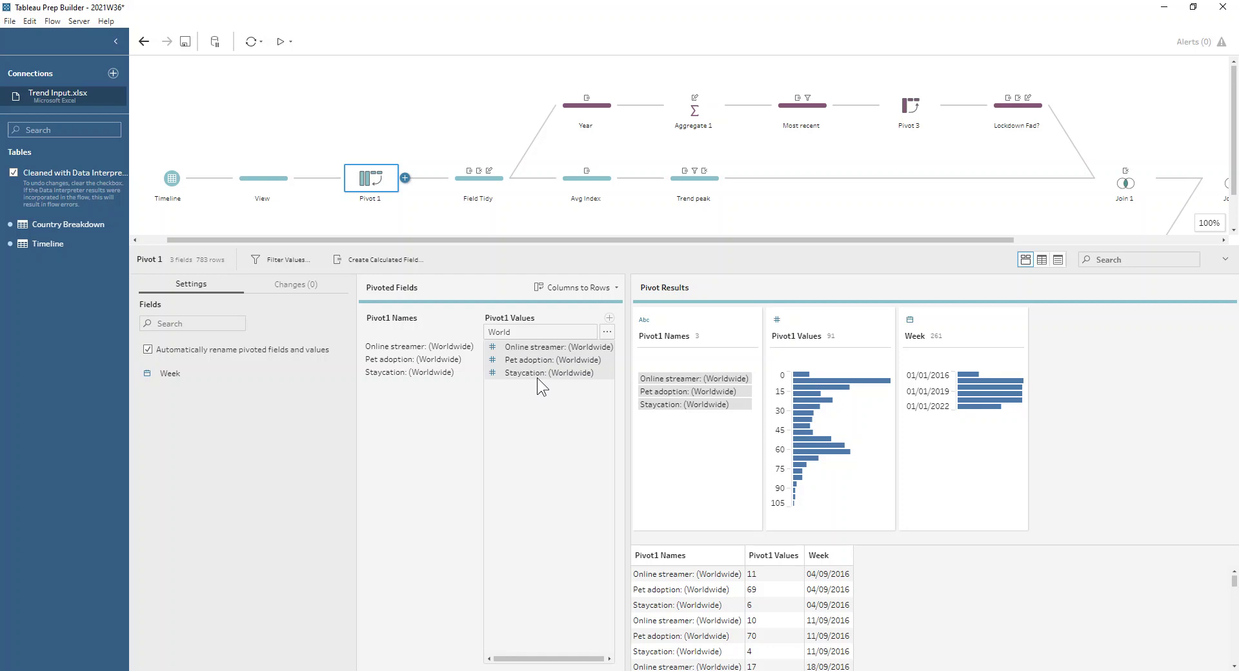
- Preview Field Tidy's changes: the Search Term calculation and rename, and the values renamed to Index
click(473, 186)
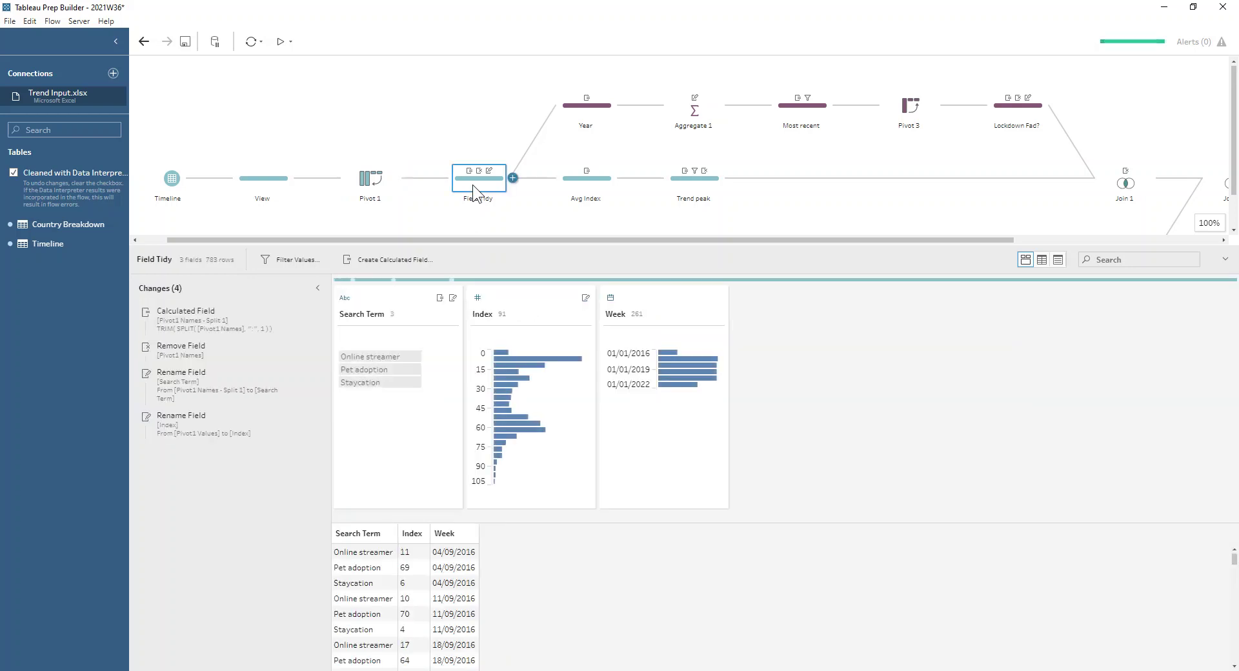
click(213, 316)
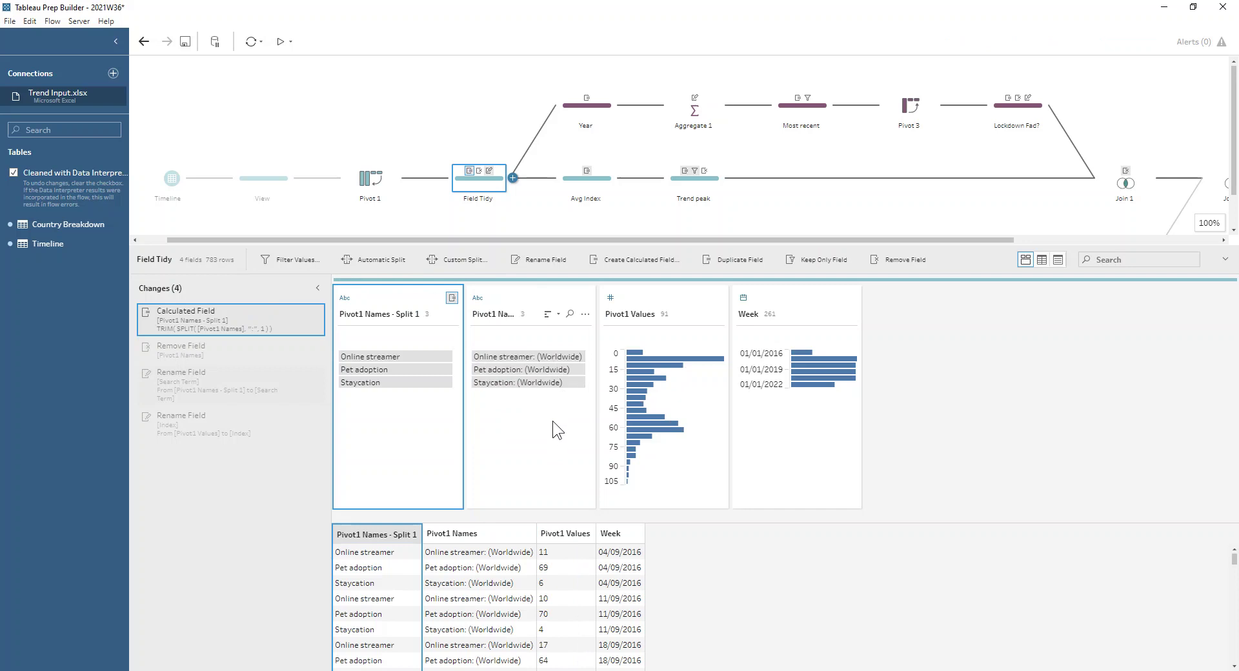
click(580, 315)
mouse_move(606, 369)
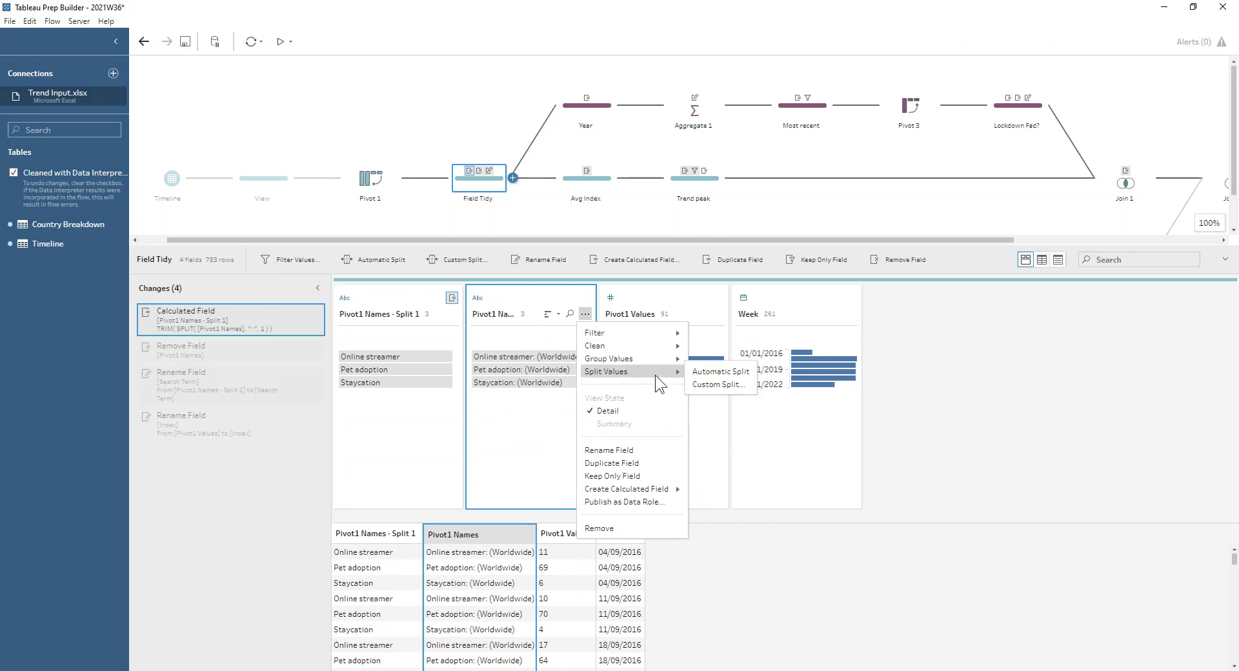
click(399, 403)
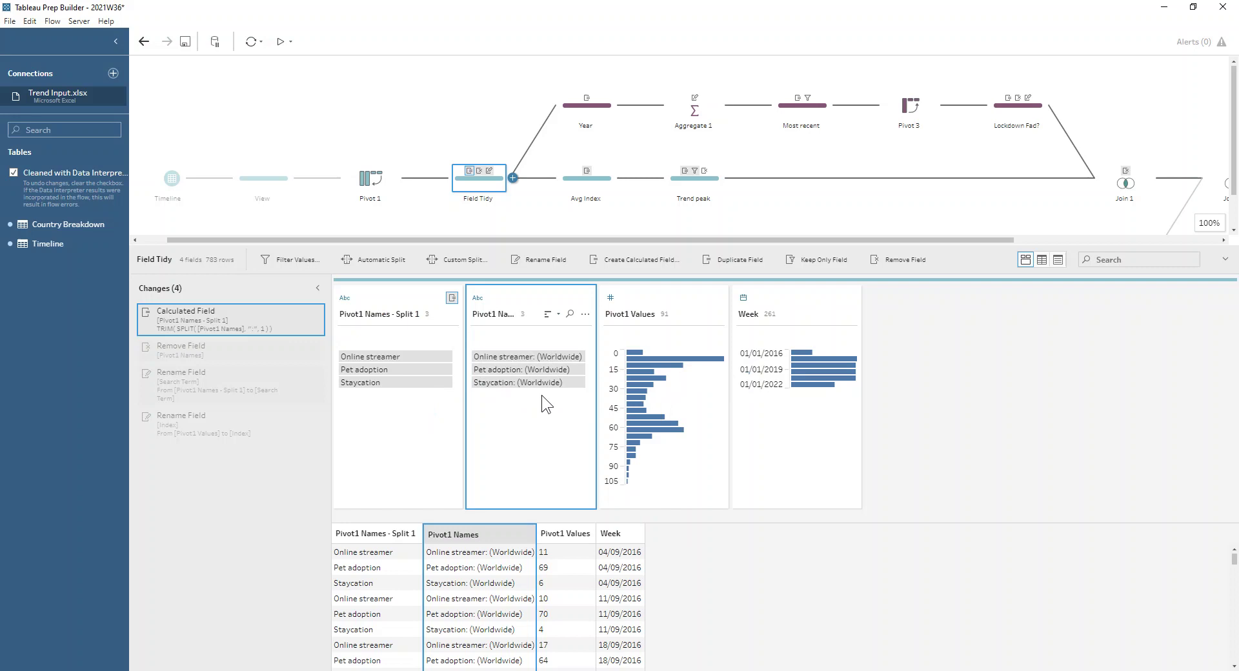
click(421, 411)
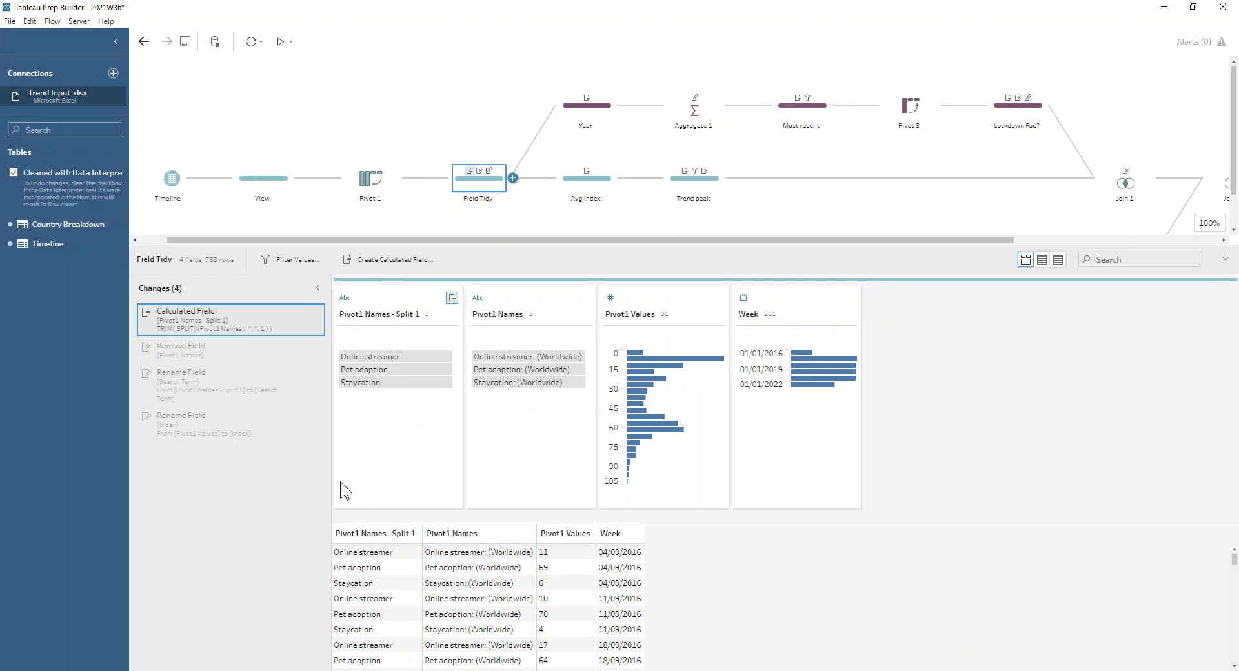
click(203, 380)
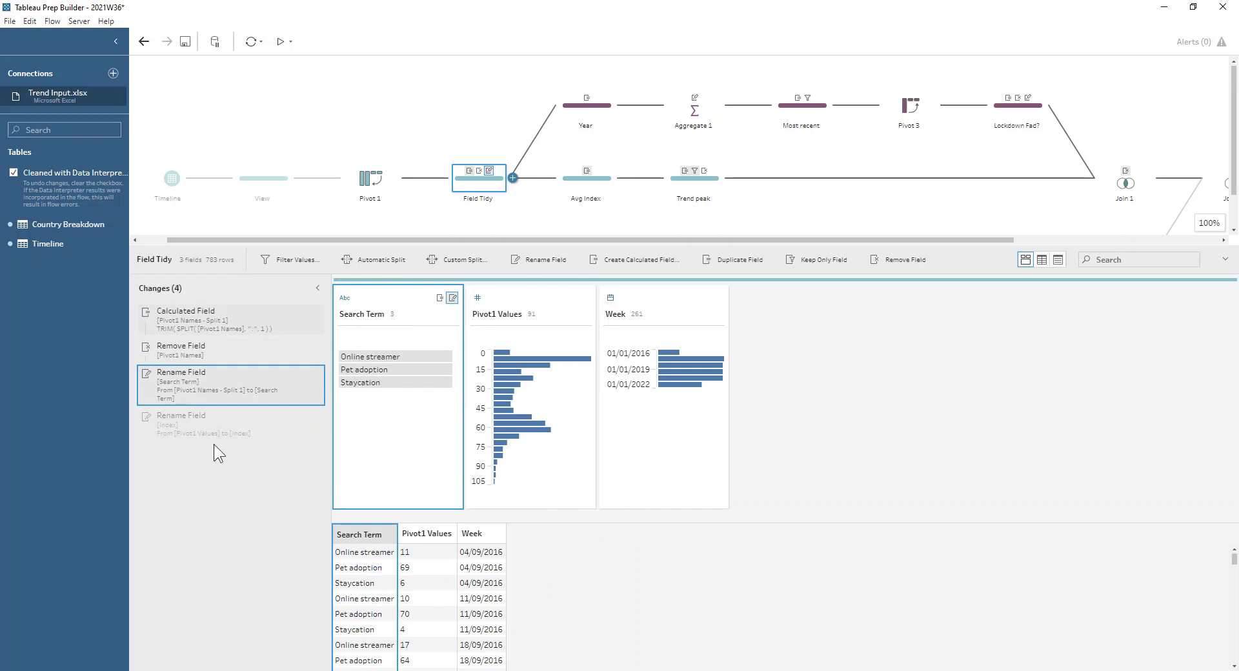
click(211, 426)
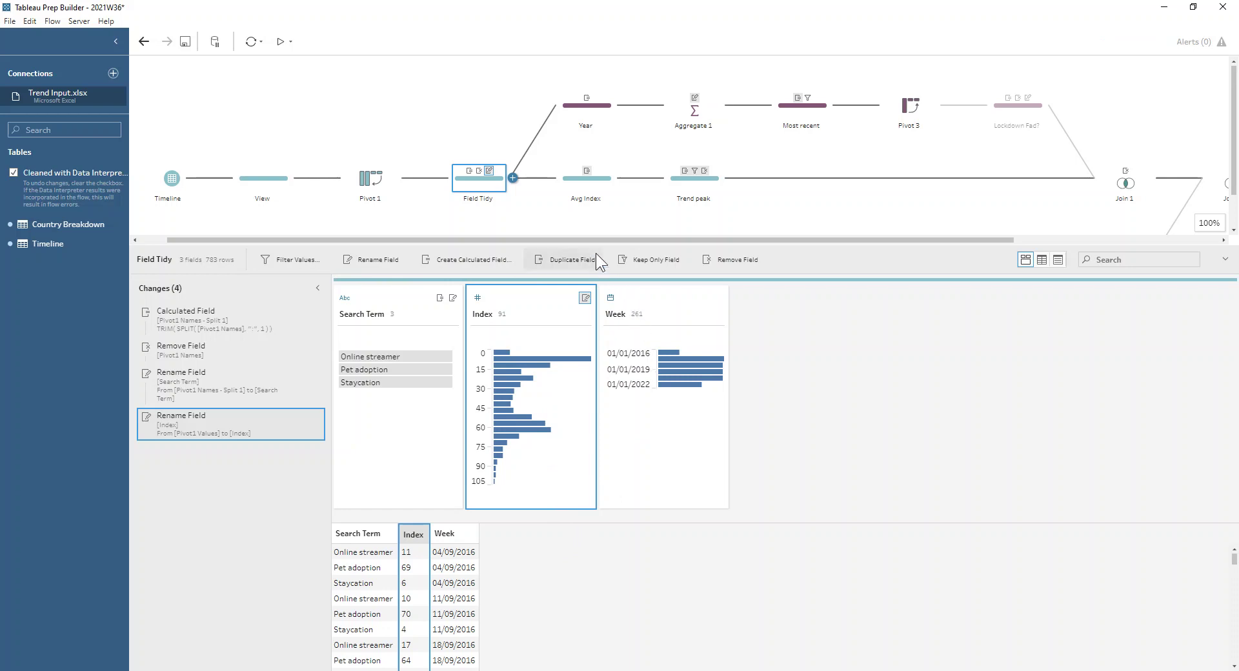
- Review Avg Index's per-term Fixed LOD average and one-decimal rounding, highlighting Pet adoption at 63.5
click(567, 189)
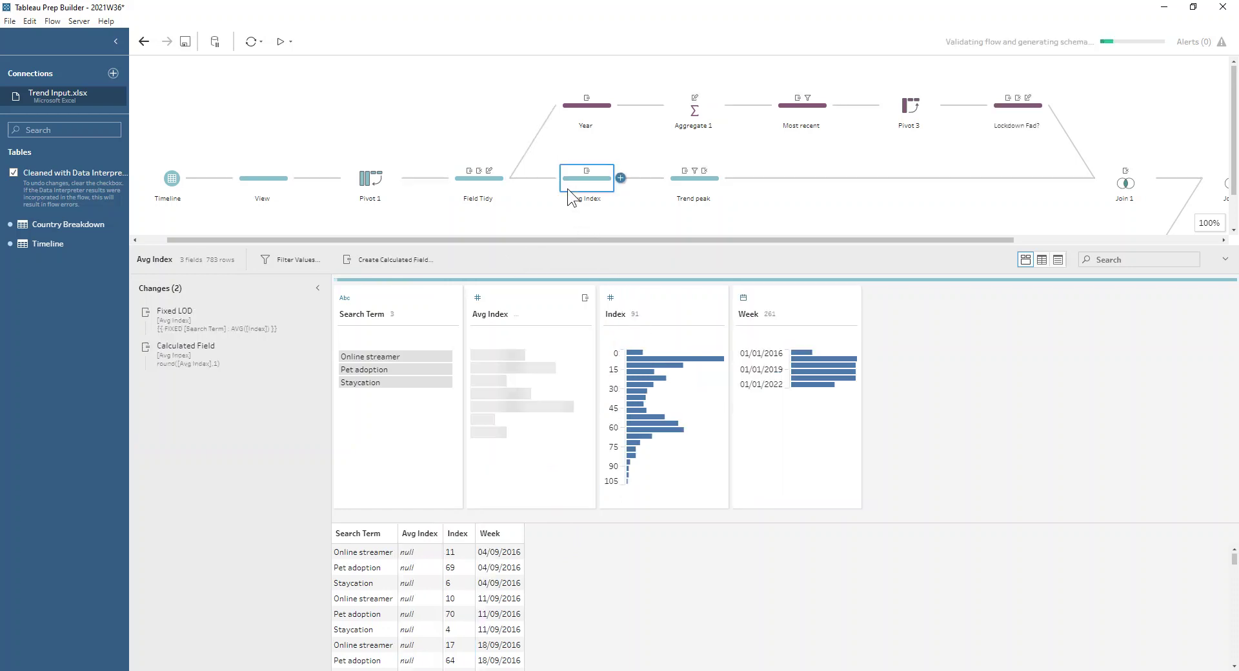
click(302, 313)
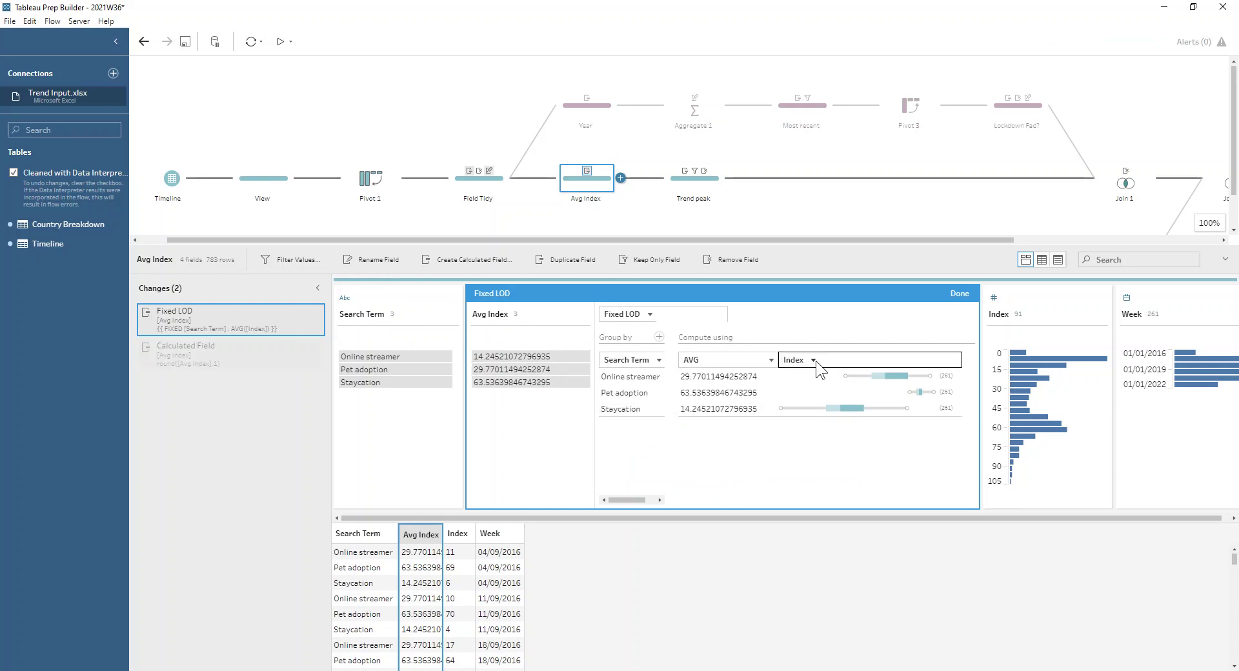
click(957, 294)
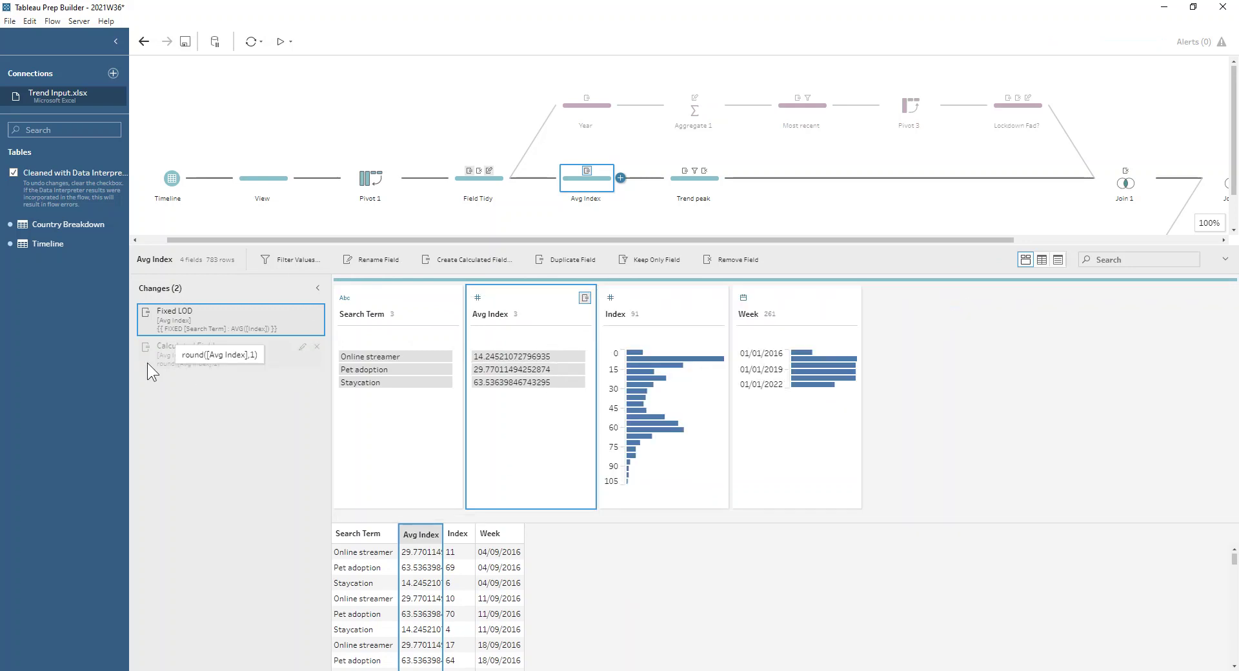
click(301, 347)
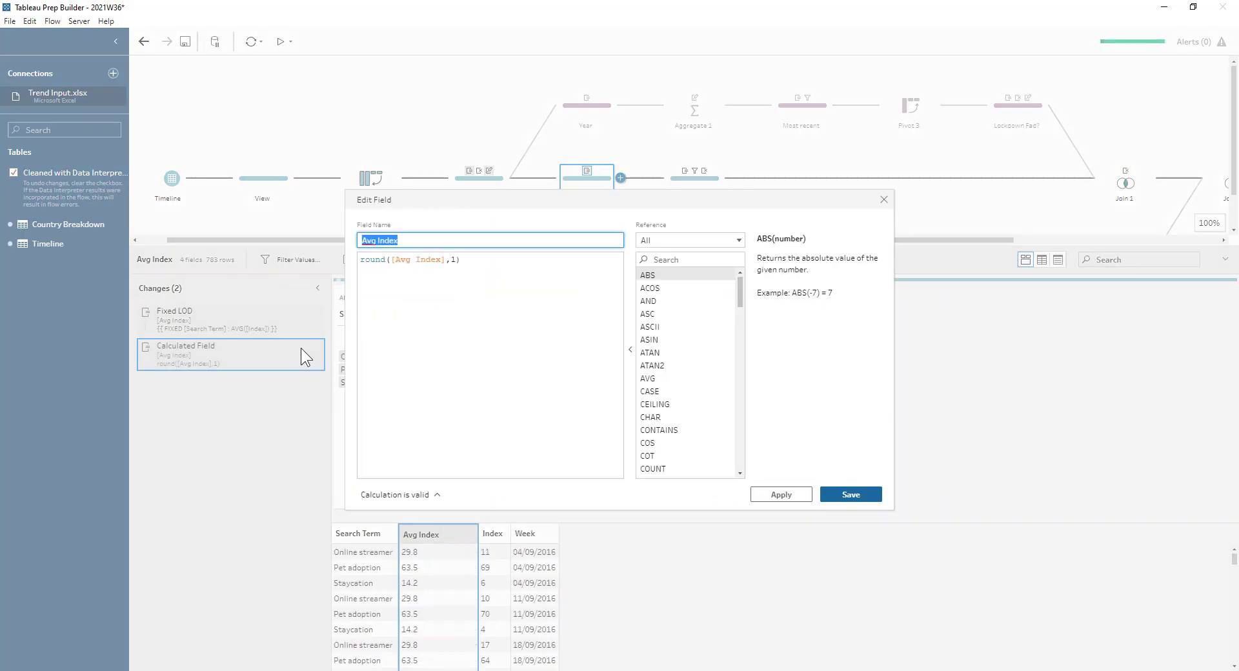
click(884, 199)
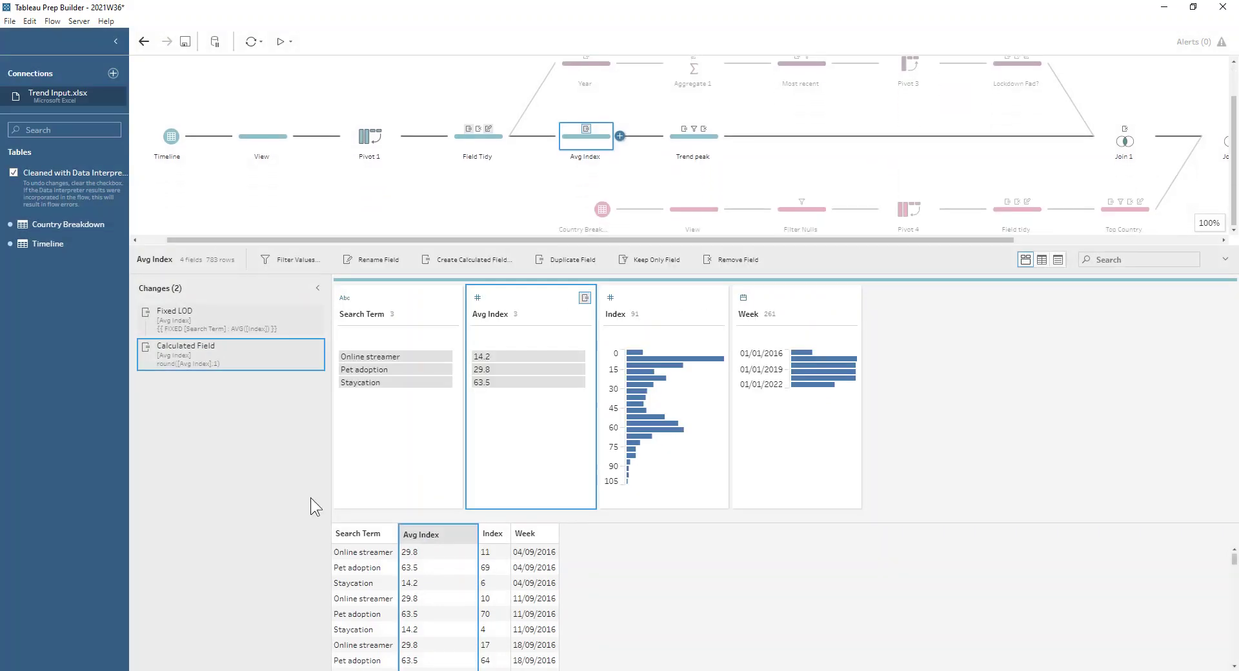
click(520, 382)
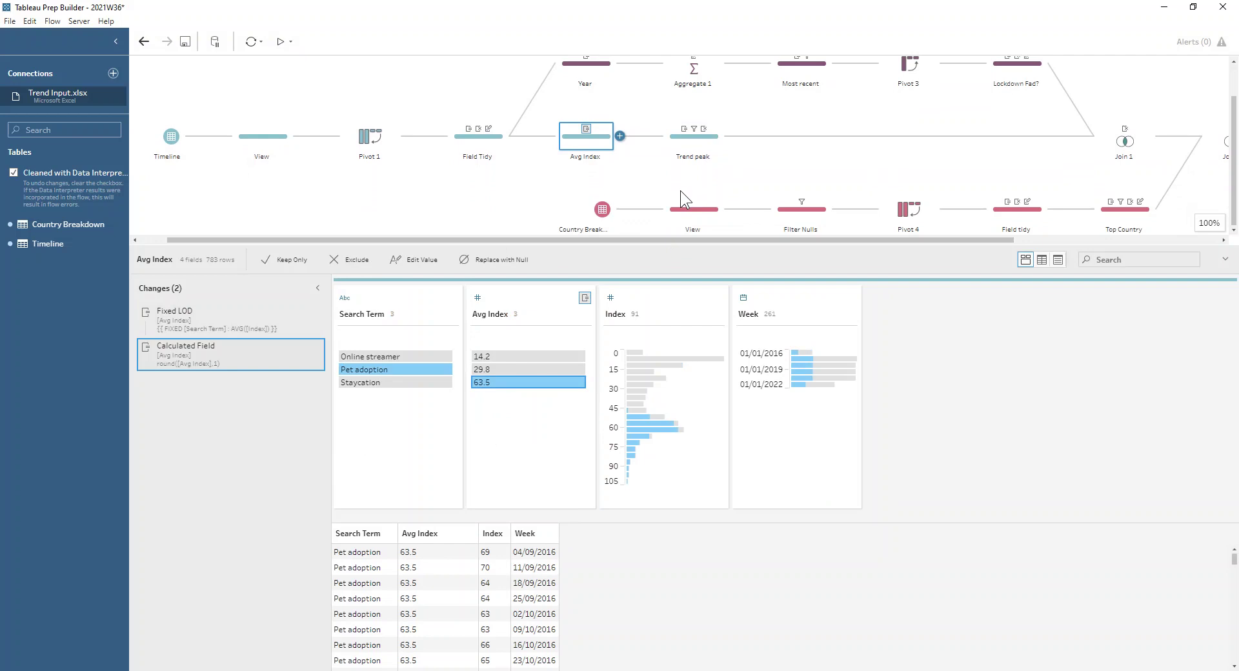
scroll(680, 191, up, 2)
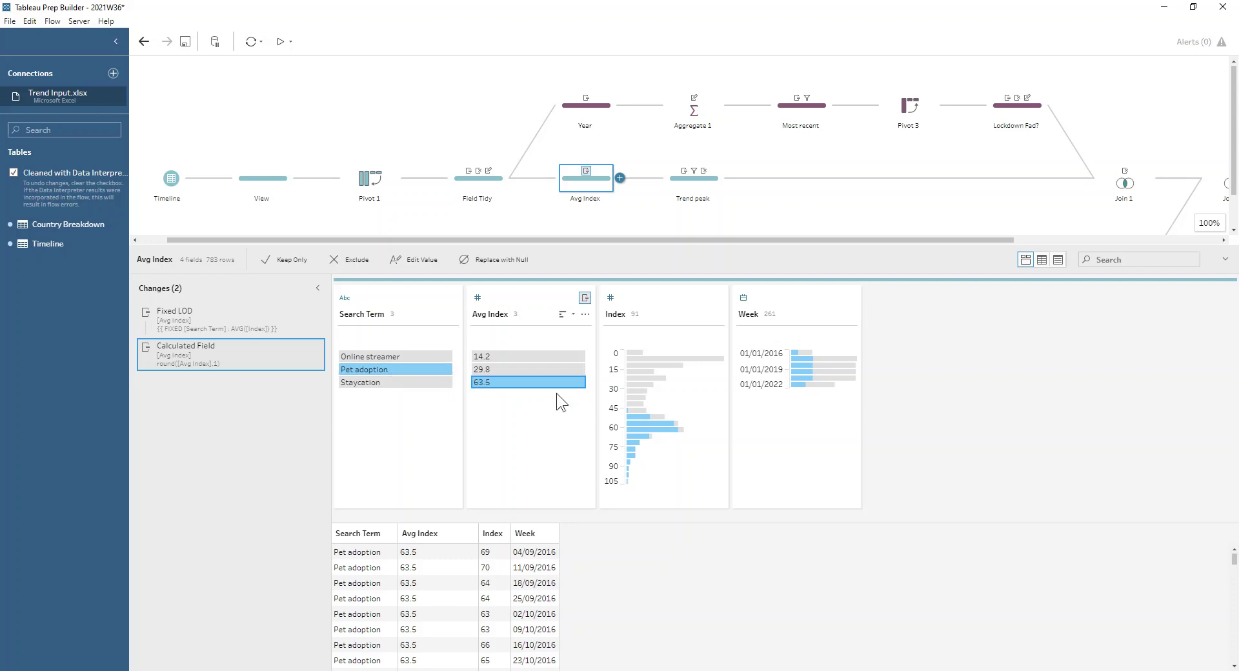
- Review Trend peak's MAX Index Peak calculation and [Index Peak]=[Index] filter, highlighting Index 44
click(691, 184)
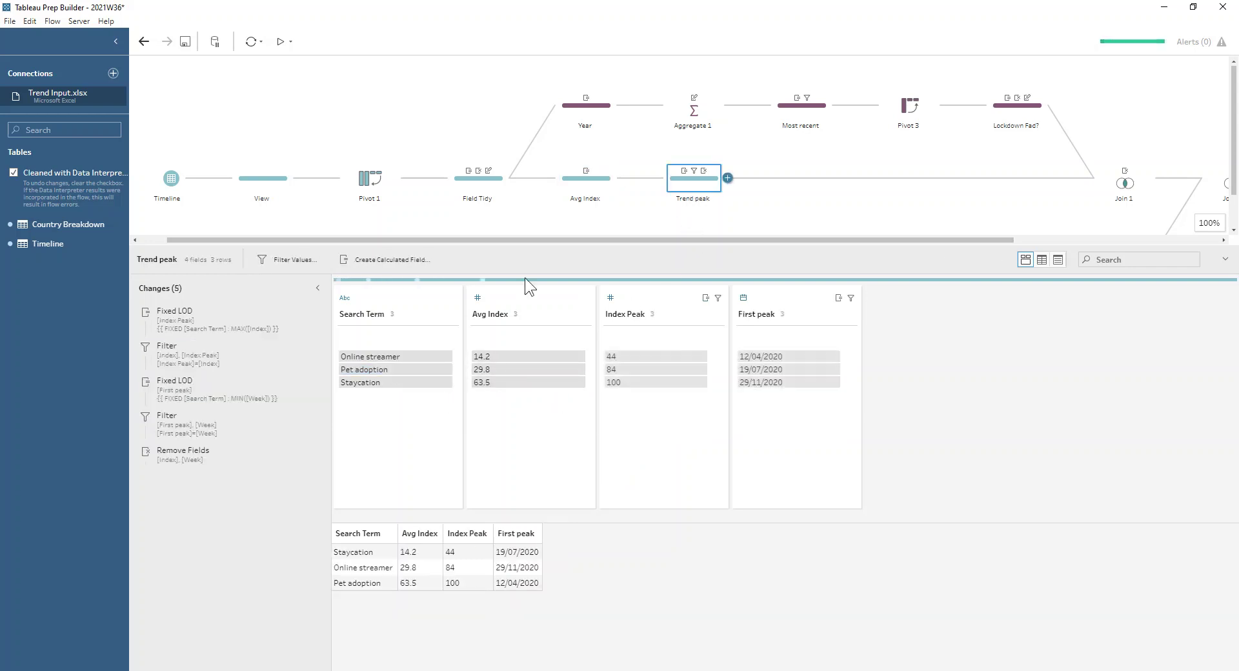
click(301, 313)
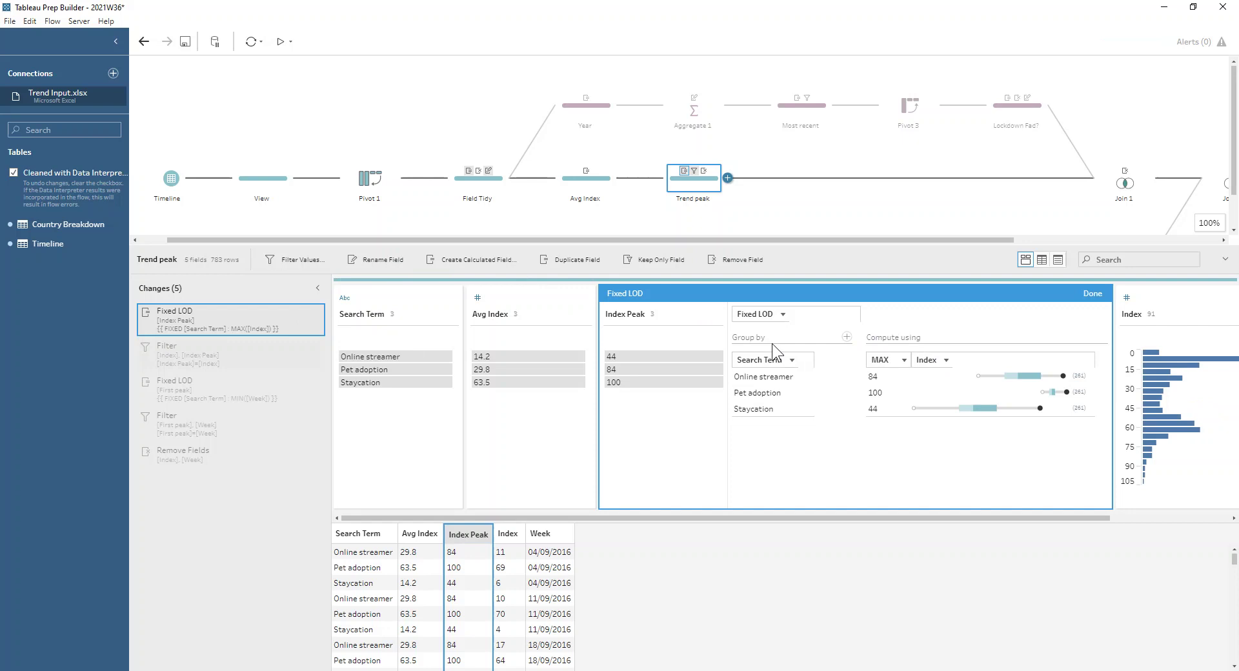
click(306, 252)
key(Home)
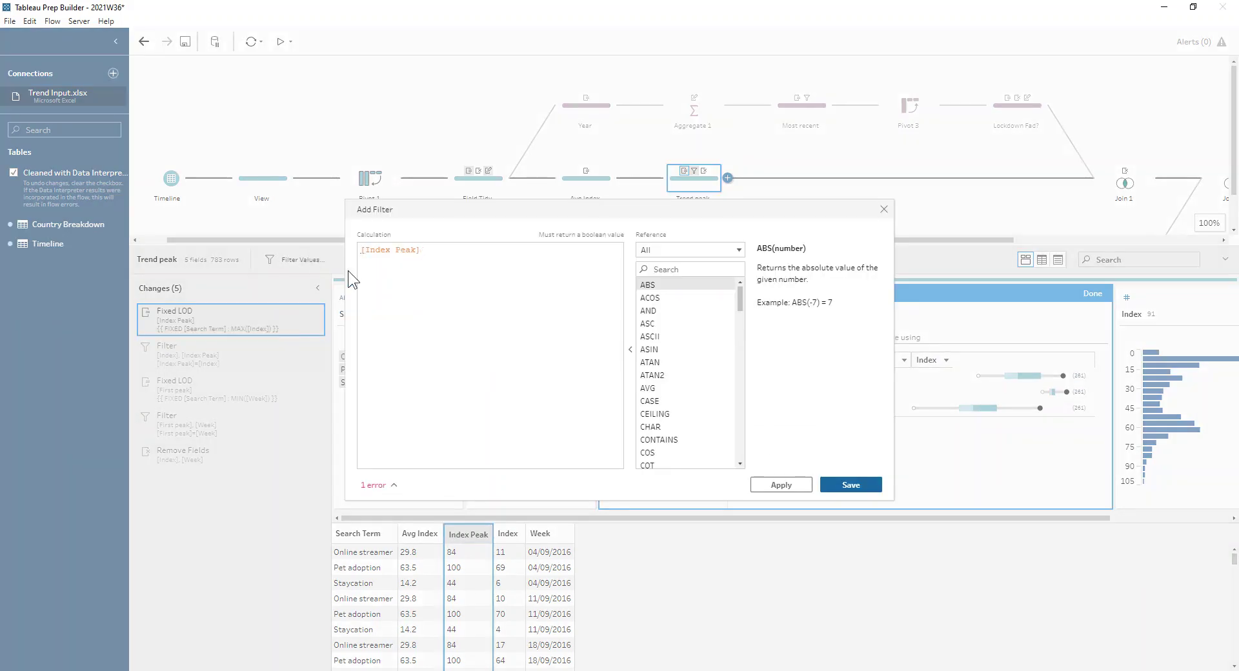
click(883, 210)
click(300, 349)
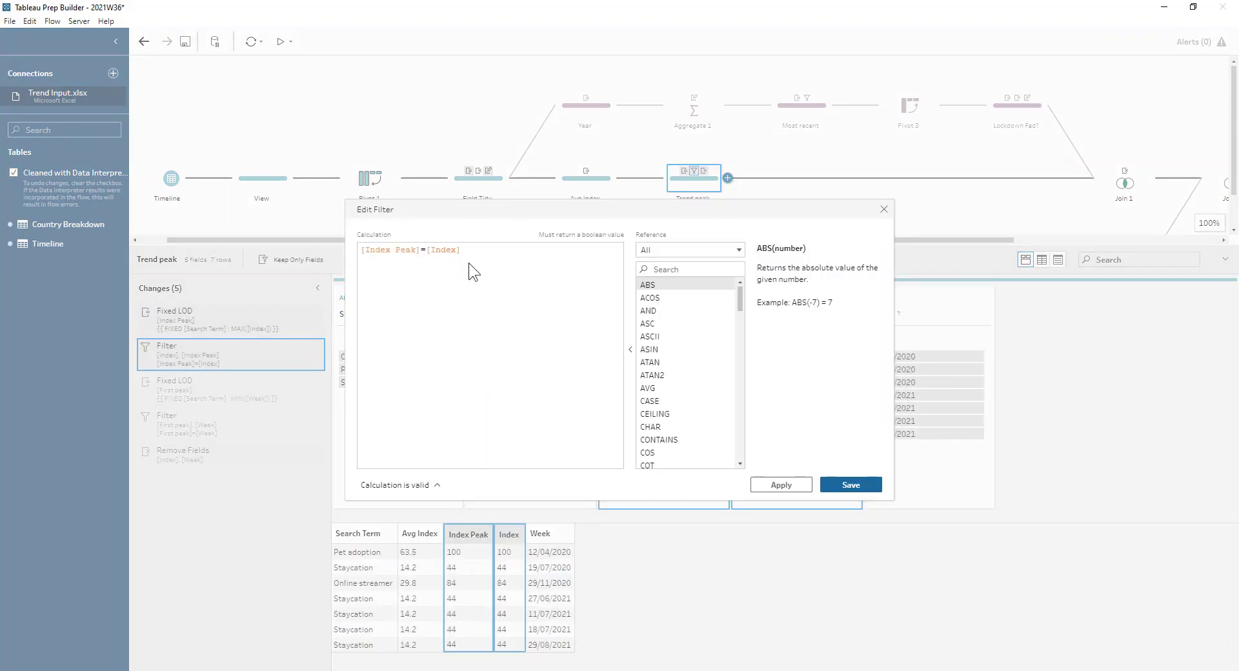
click(883, 210)
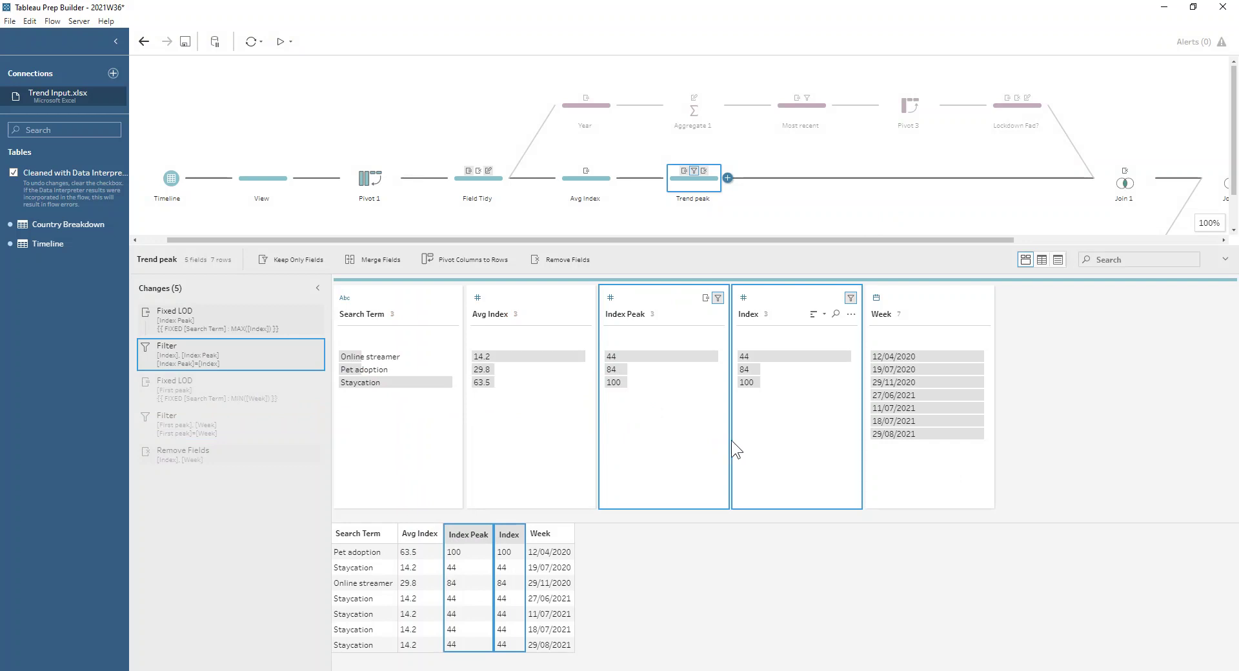
click(826, 359)
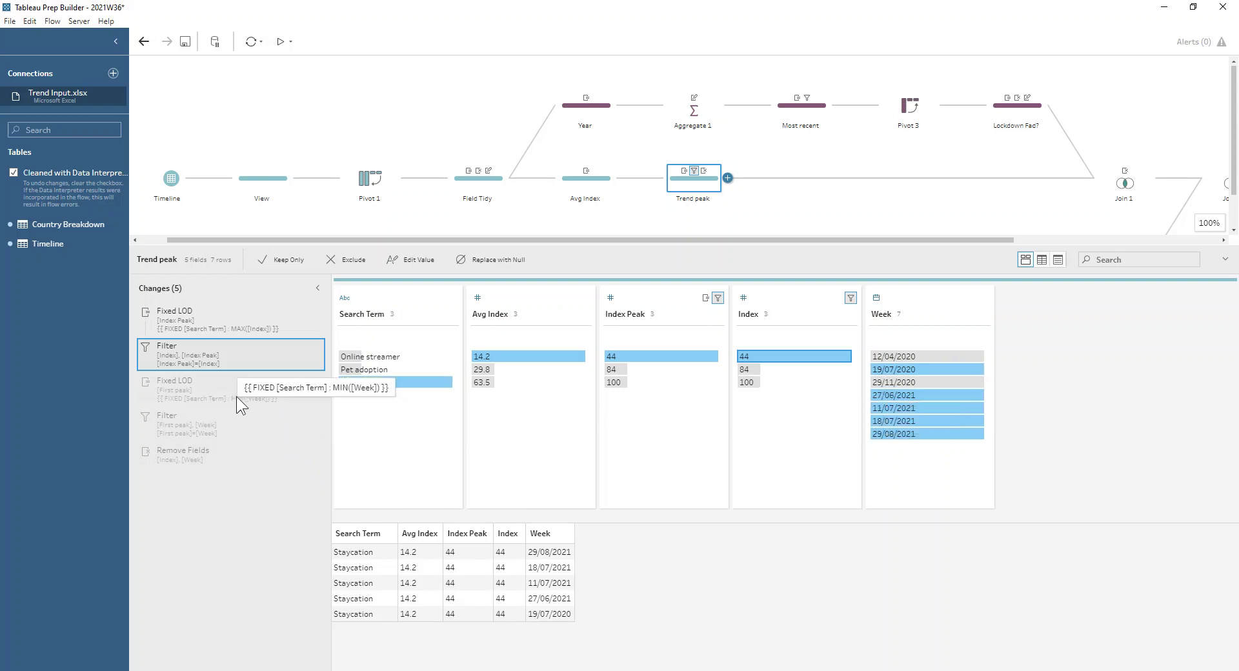
- Review the MIN(Week) First peak calculation and the [First peak]=[Week] filter in Trend peak
click(301, 386)
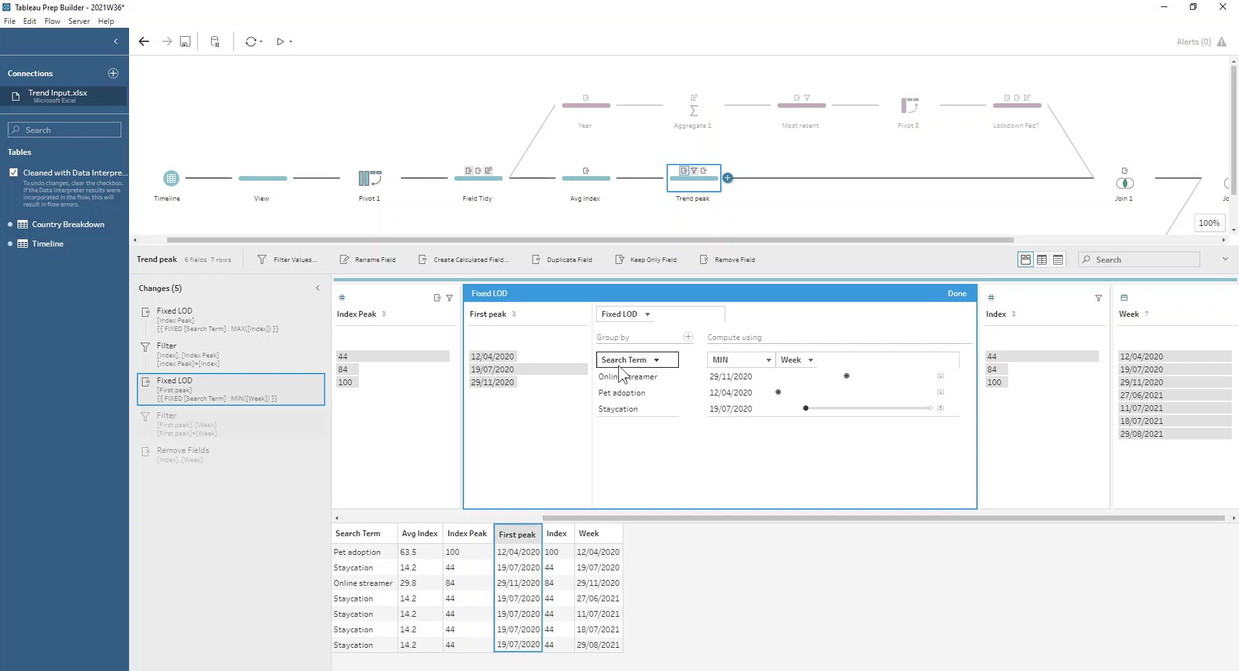
click(959, 295)
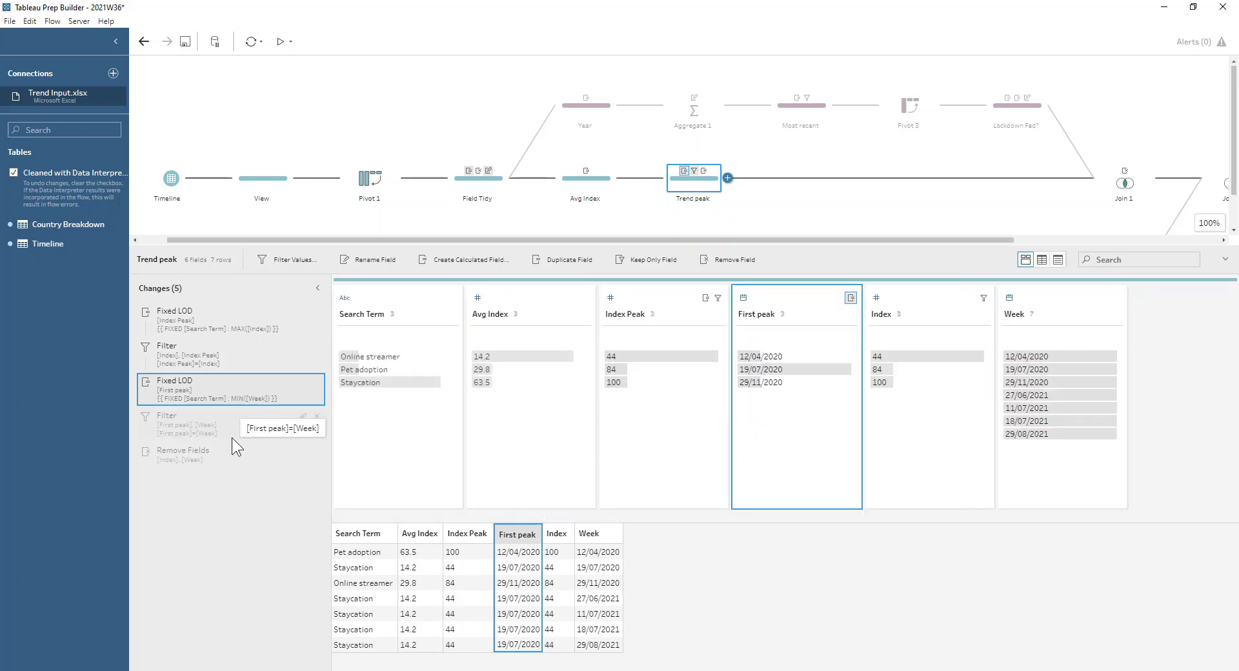
click(303, 416)
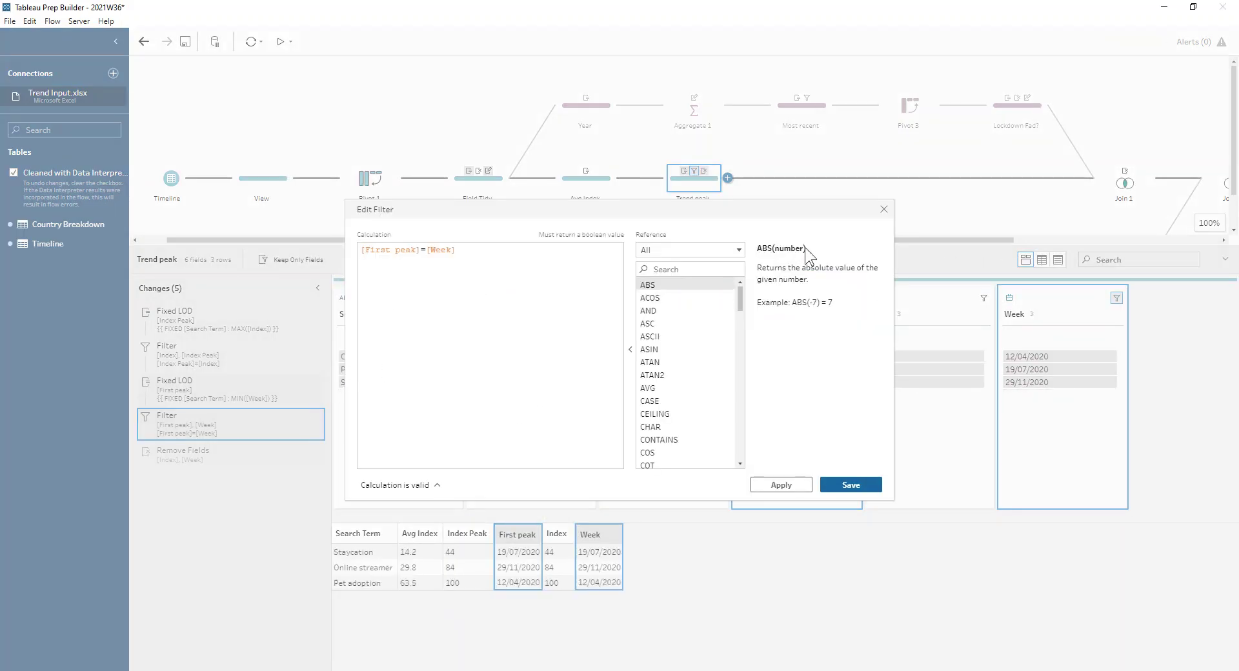
click(883, 211)
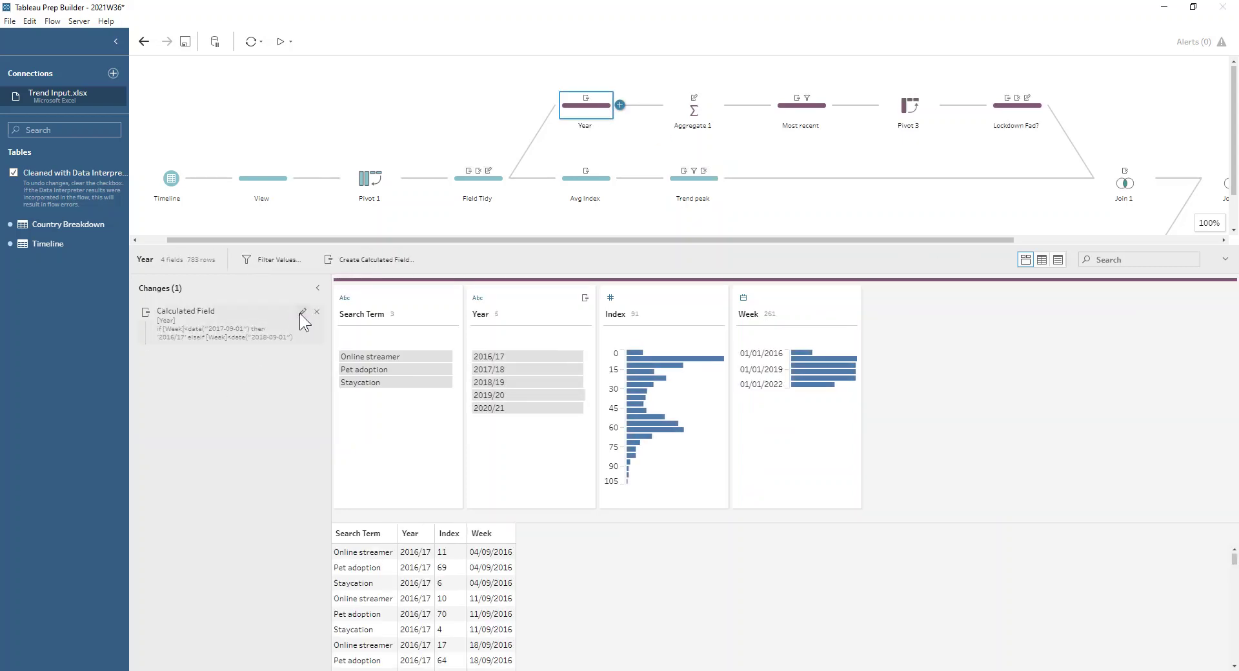
- Read the Year calculation, then highlight and clear the Online streamer rows in Search Term
click(301, 312)
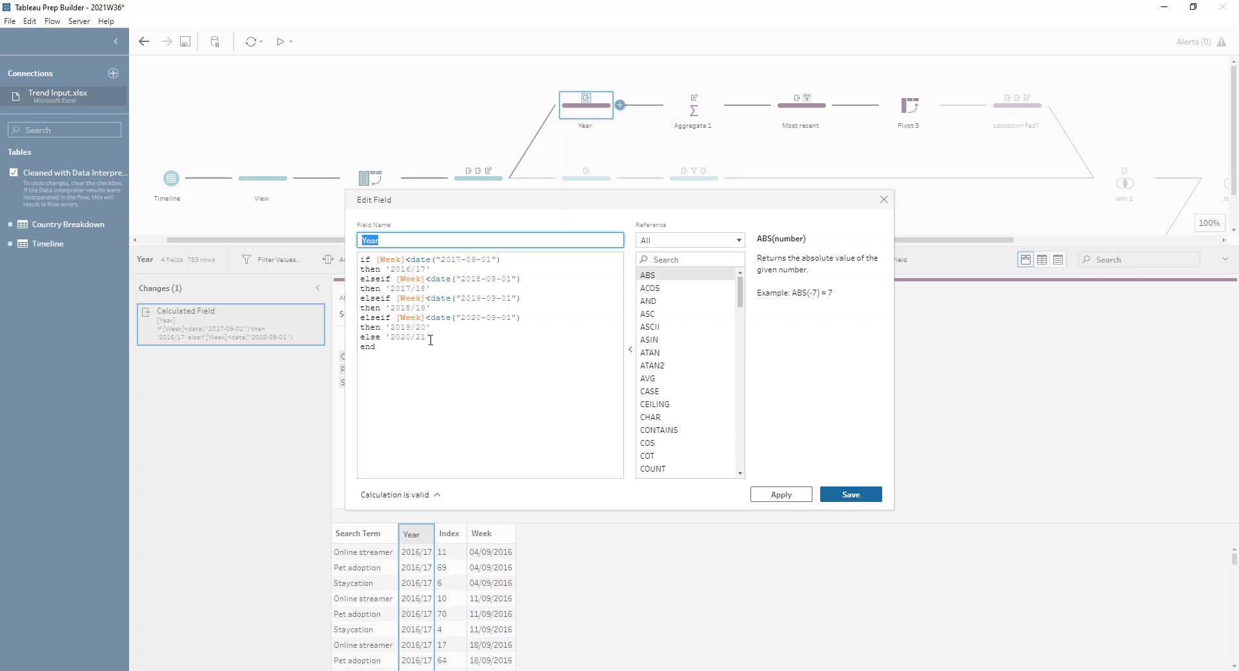
click(884, 200)
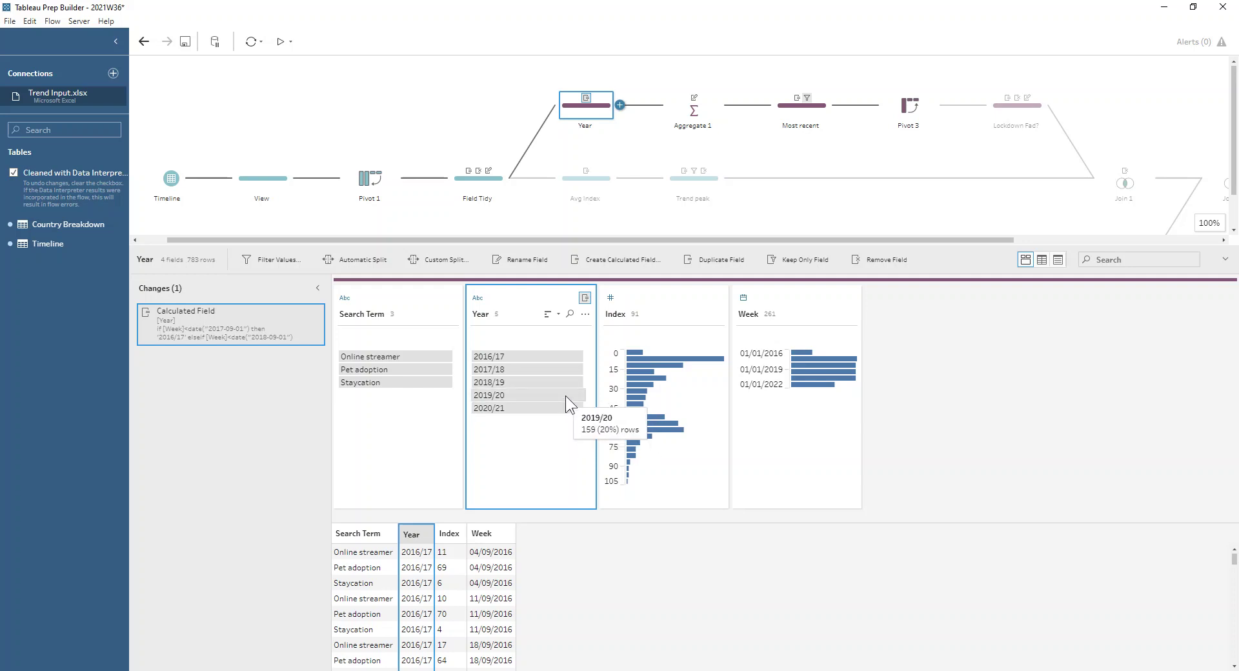
click(364, 356)
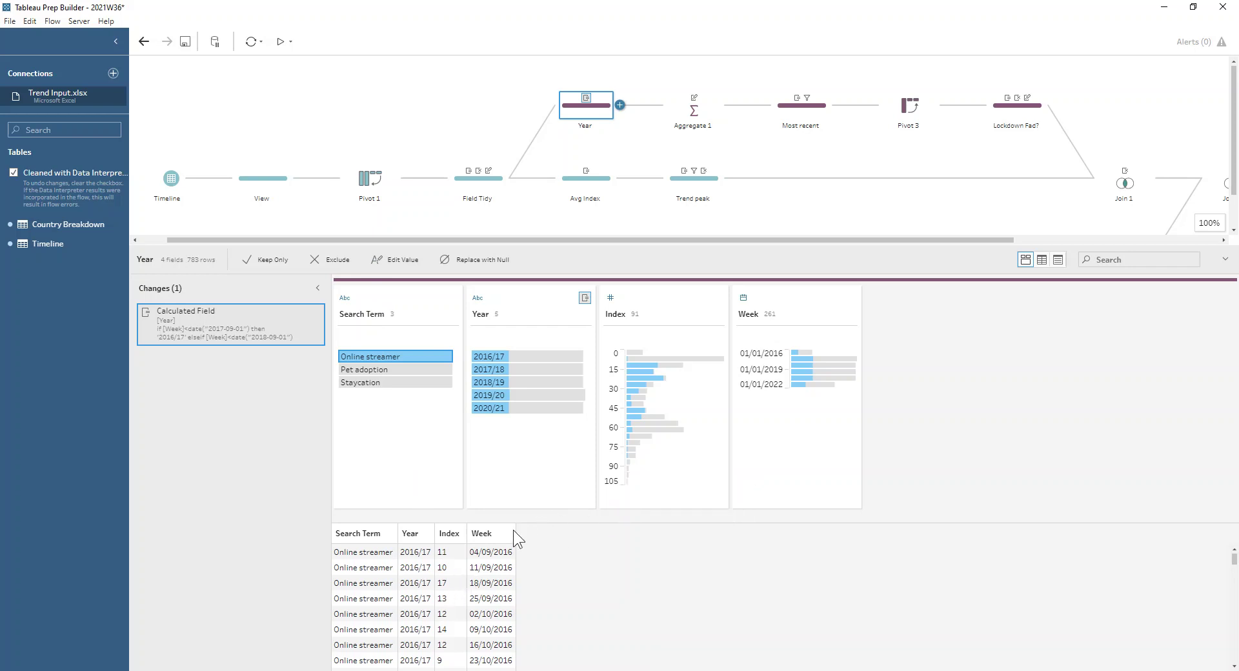
click(380, 355)
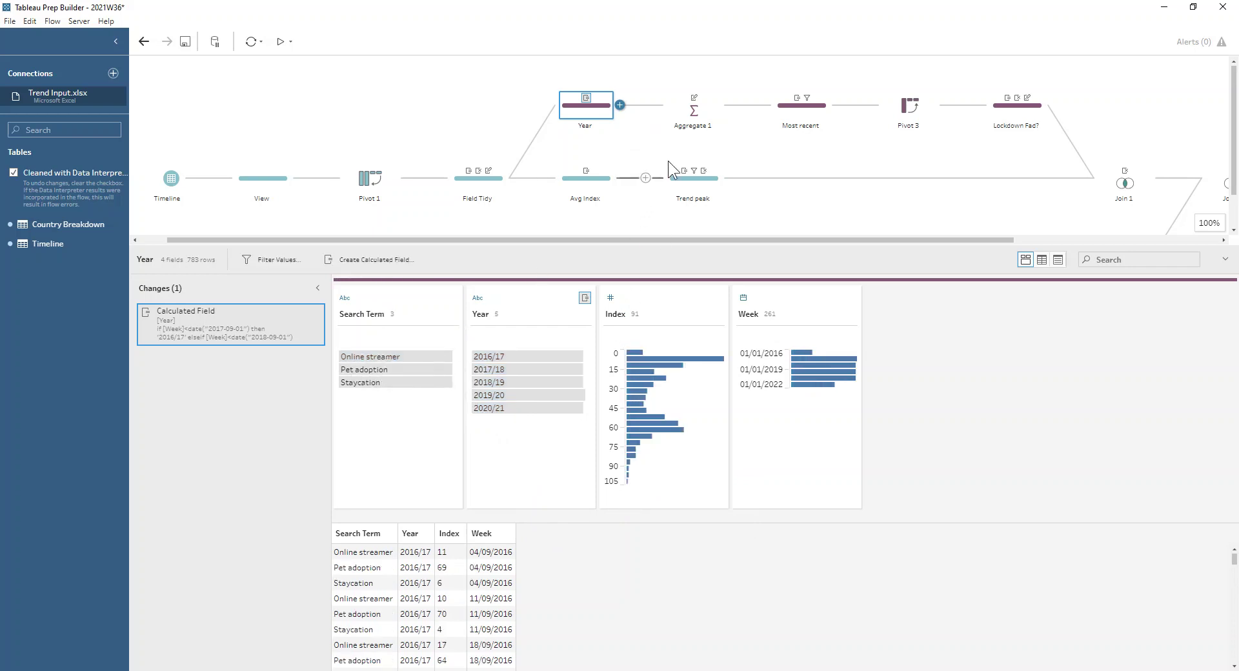
- Check Aggregate 1 and Most recent's year filter for Online streamer and Pet adoption, then show Pivot 3
click(699, 114)
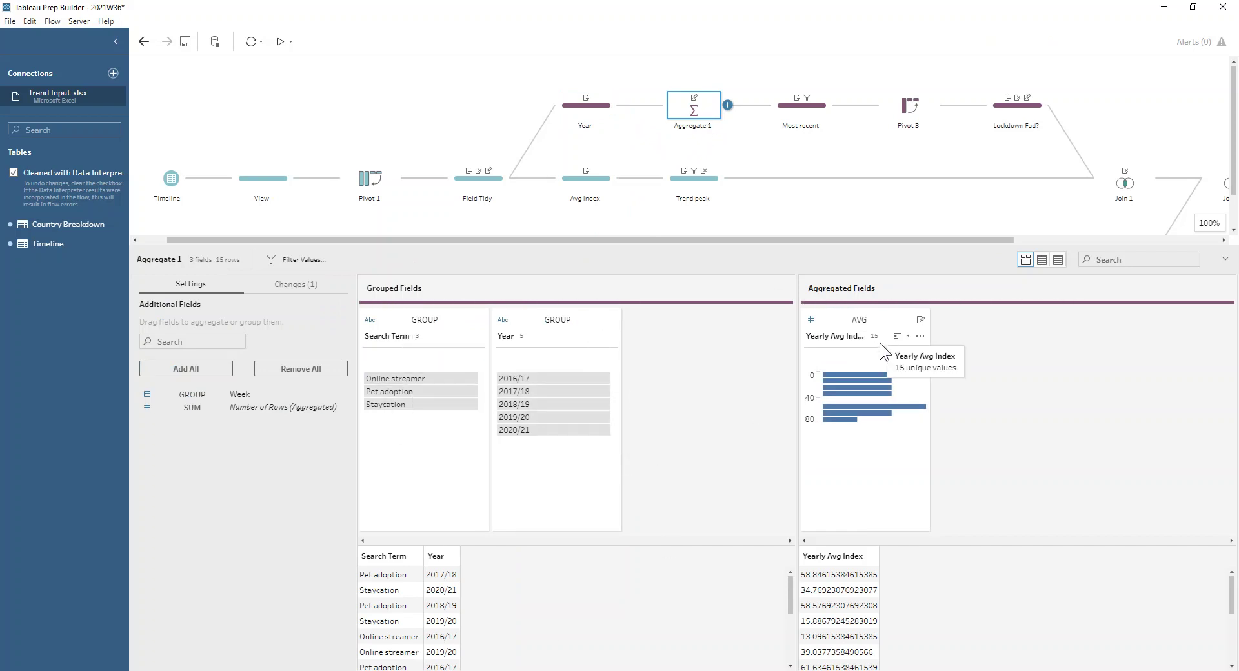
click(802, 112)
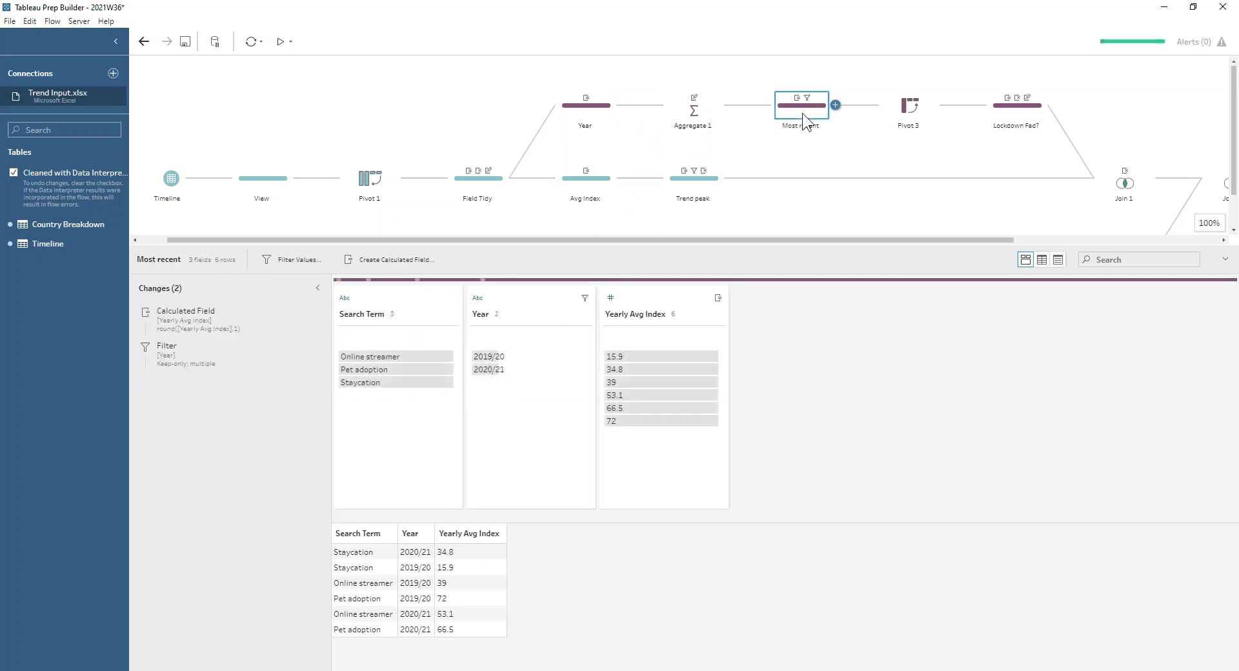
click(221, 311)
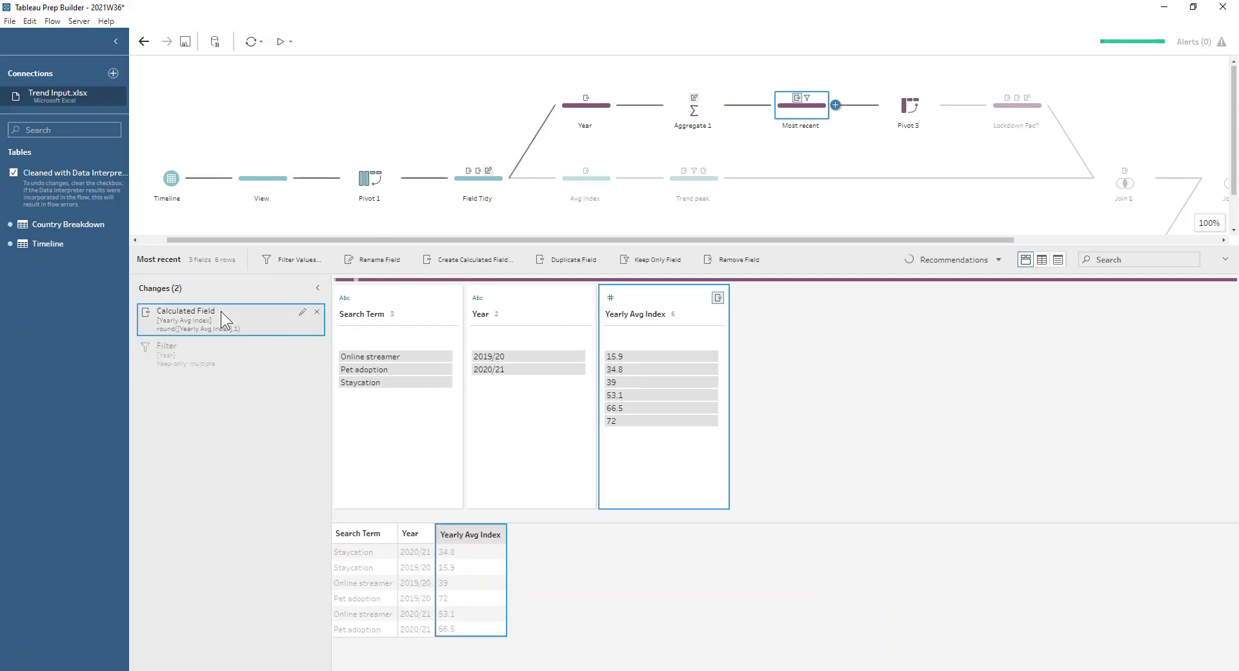
click(371, 358)
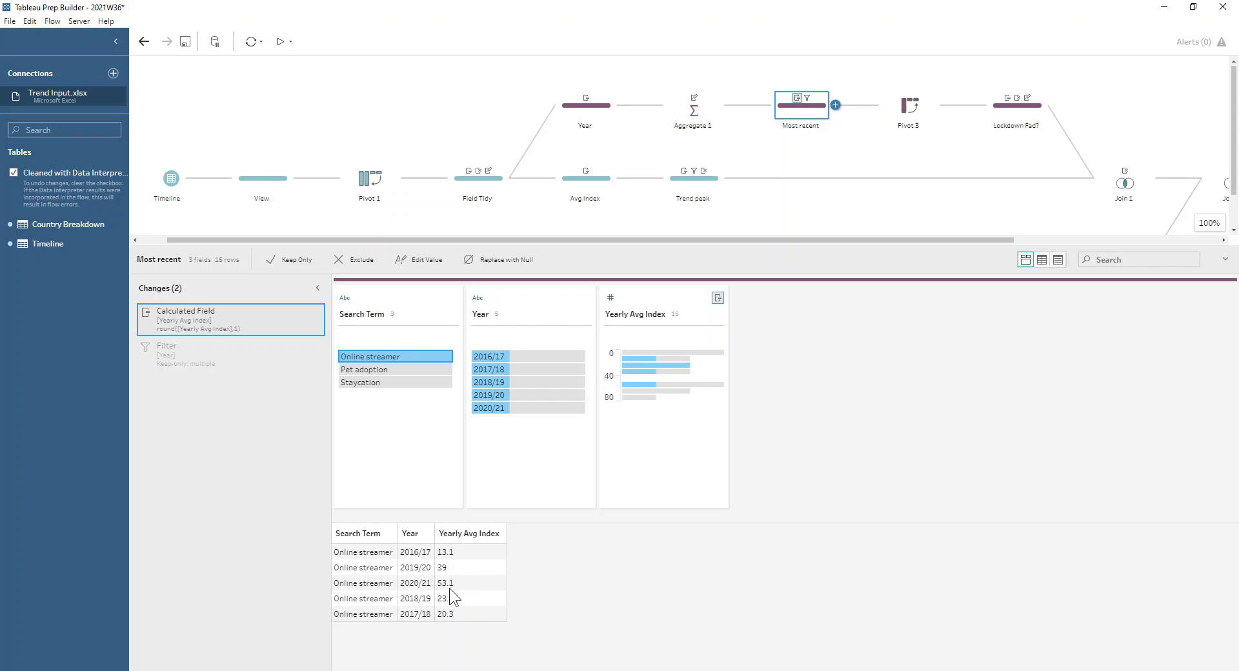
click(415, 372)
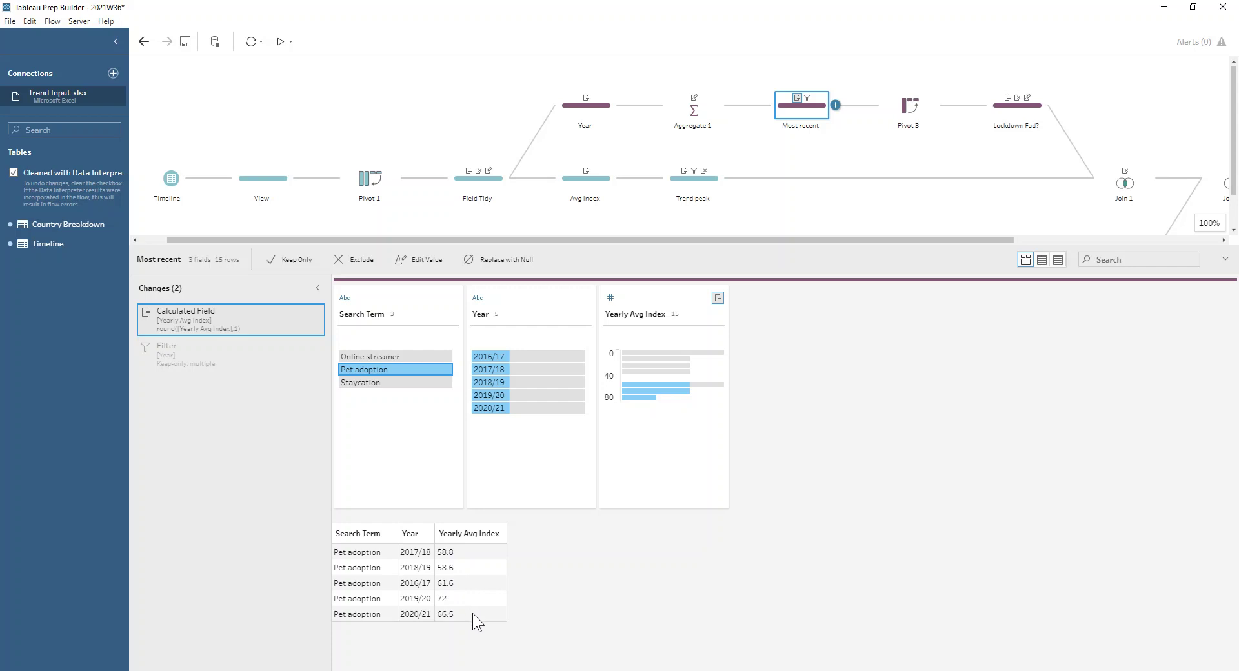
mouse_move(249, 348)
click(234, 367)
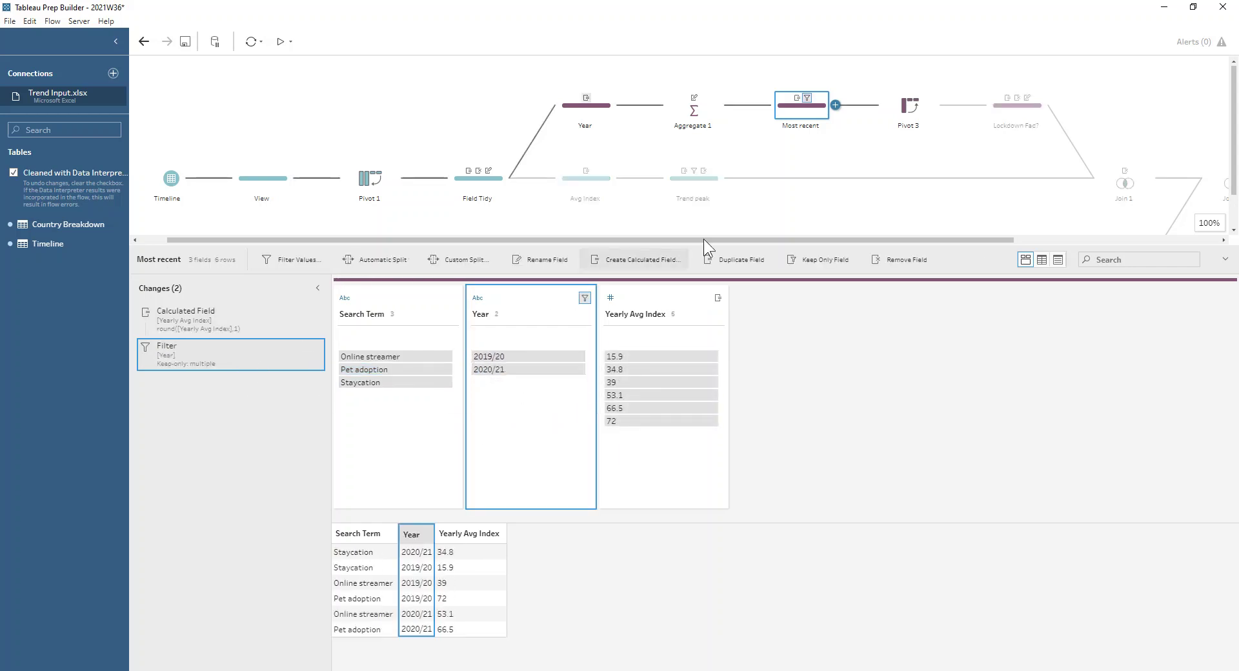
click(893, 114)
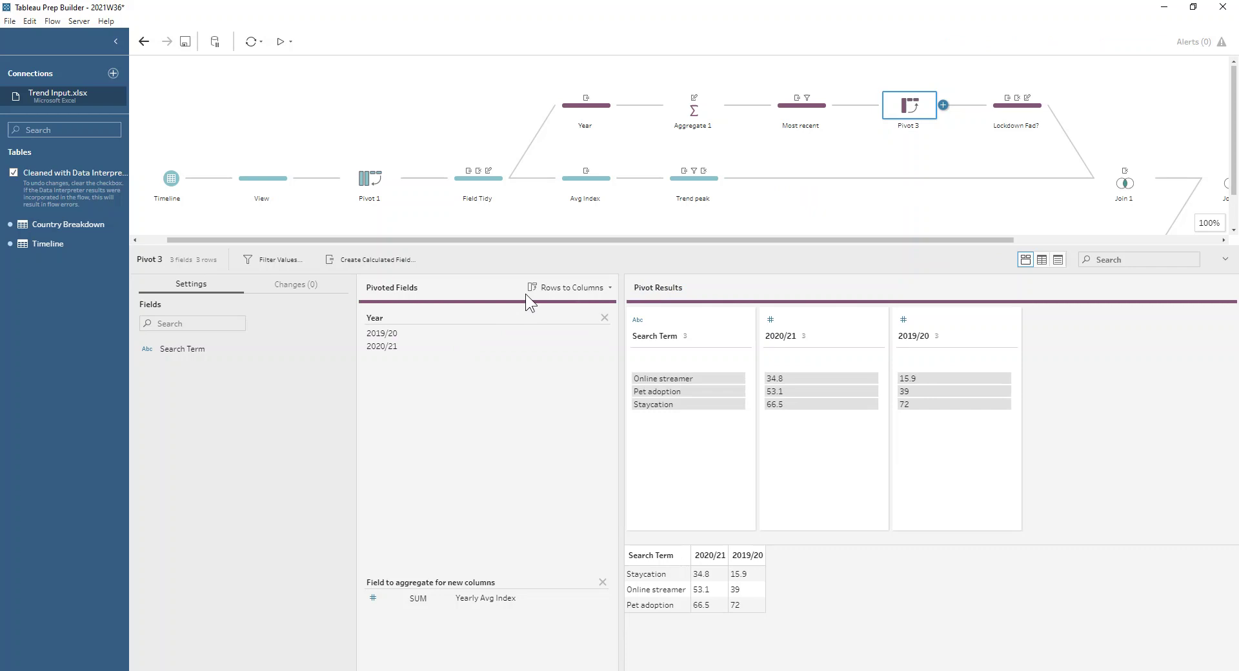
- Read Lockdown Fad?'s Status calculation and 2020/21 rename, then show Join 1 on Search Term
click(1017, 108)
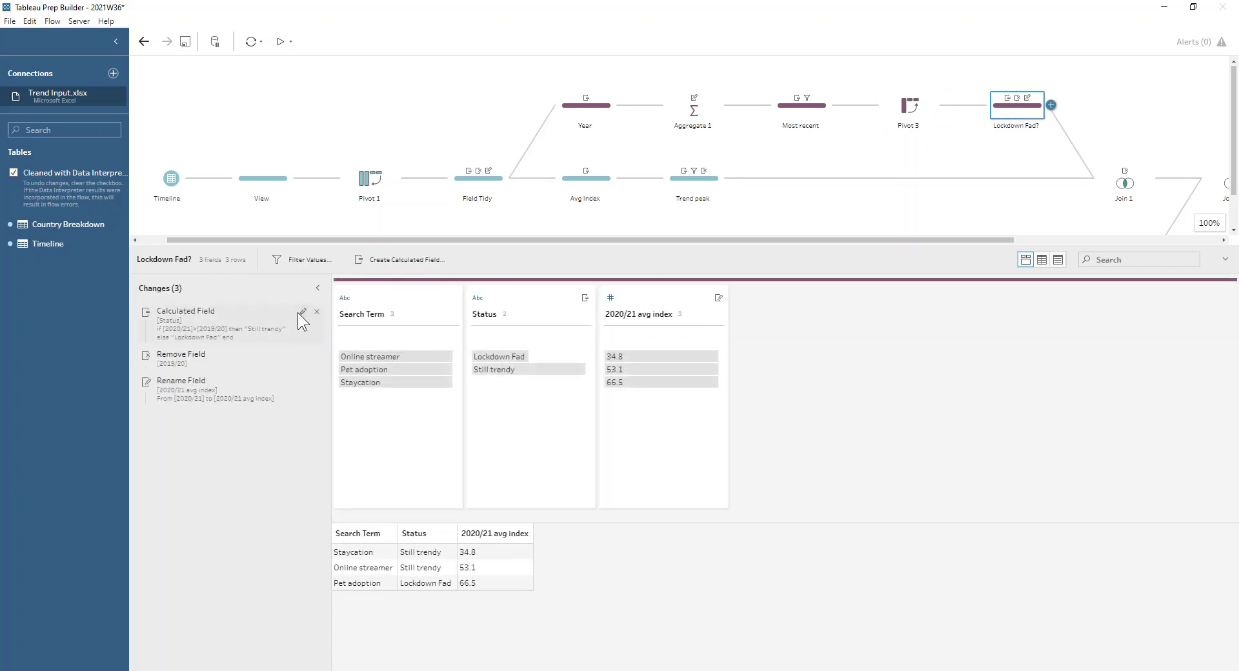
click(301, 312)
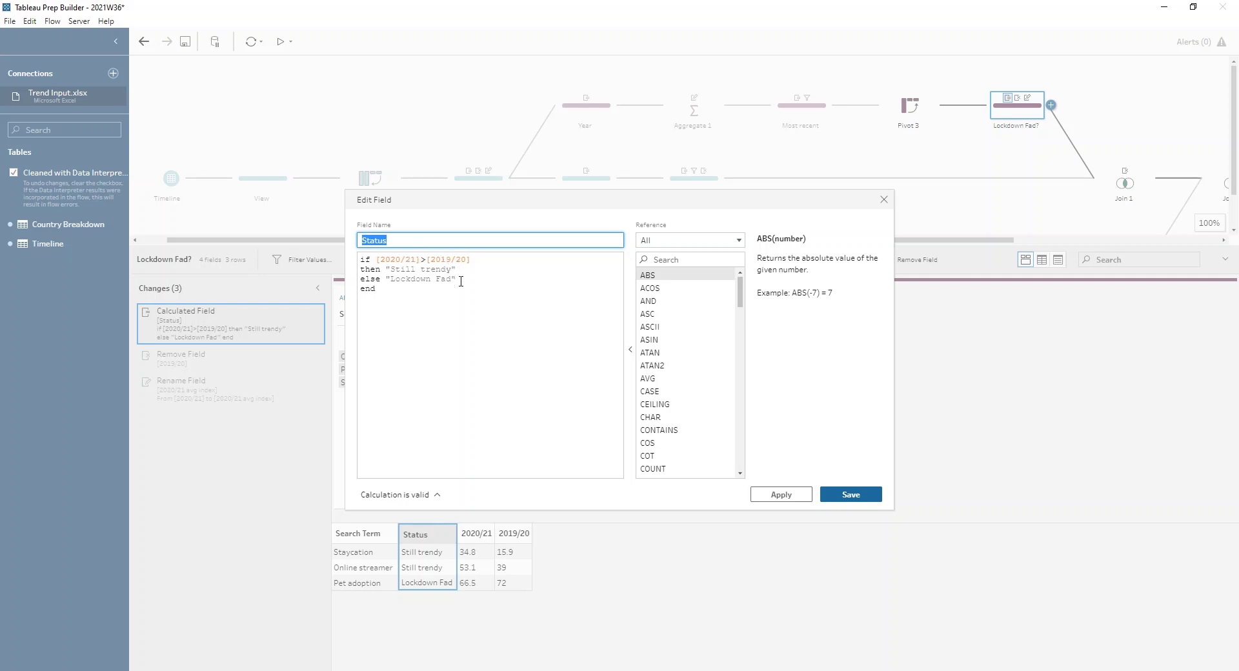
click(883, 200)
click(231, 388)
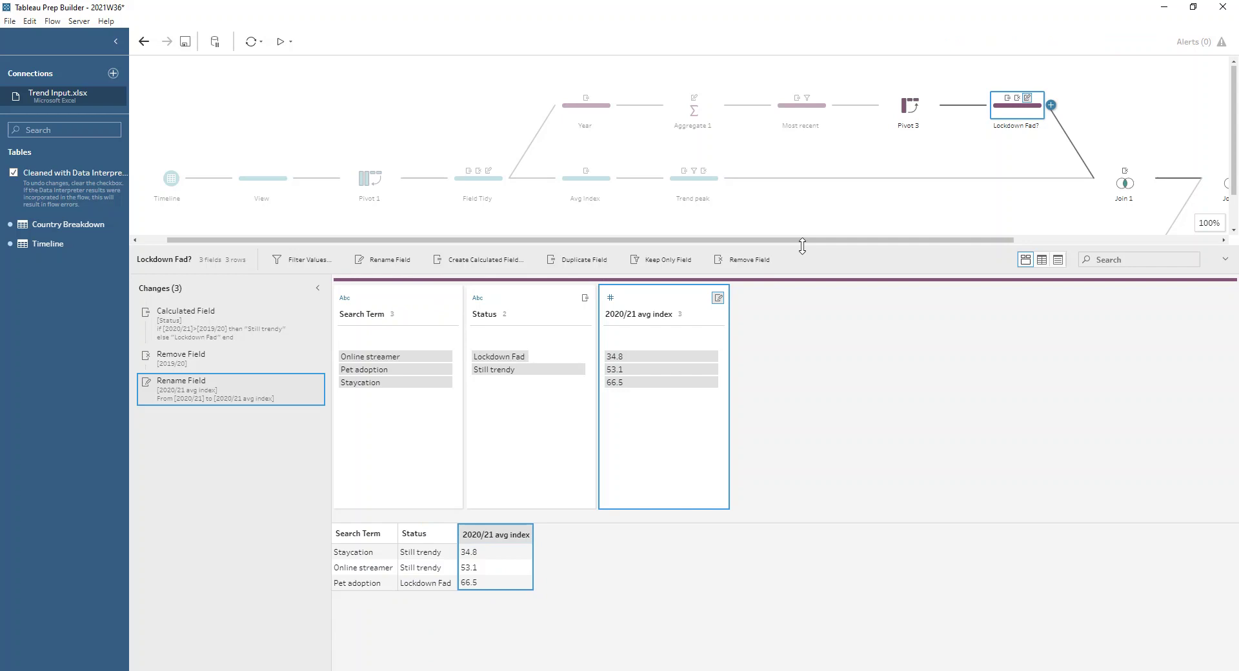
drag(800, 241, 951, 223)
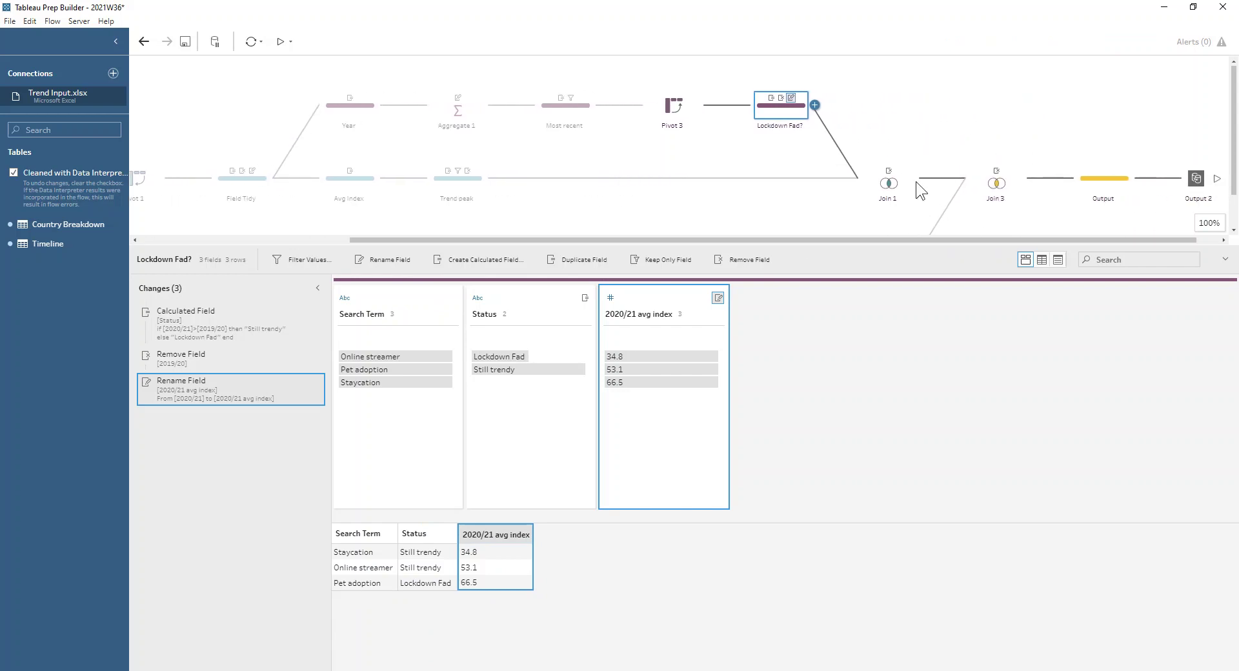
click(891, 181)
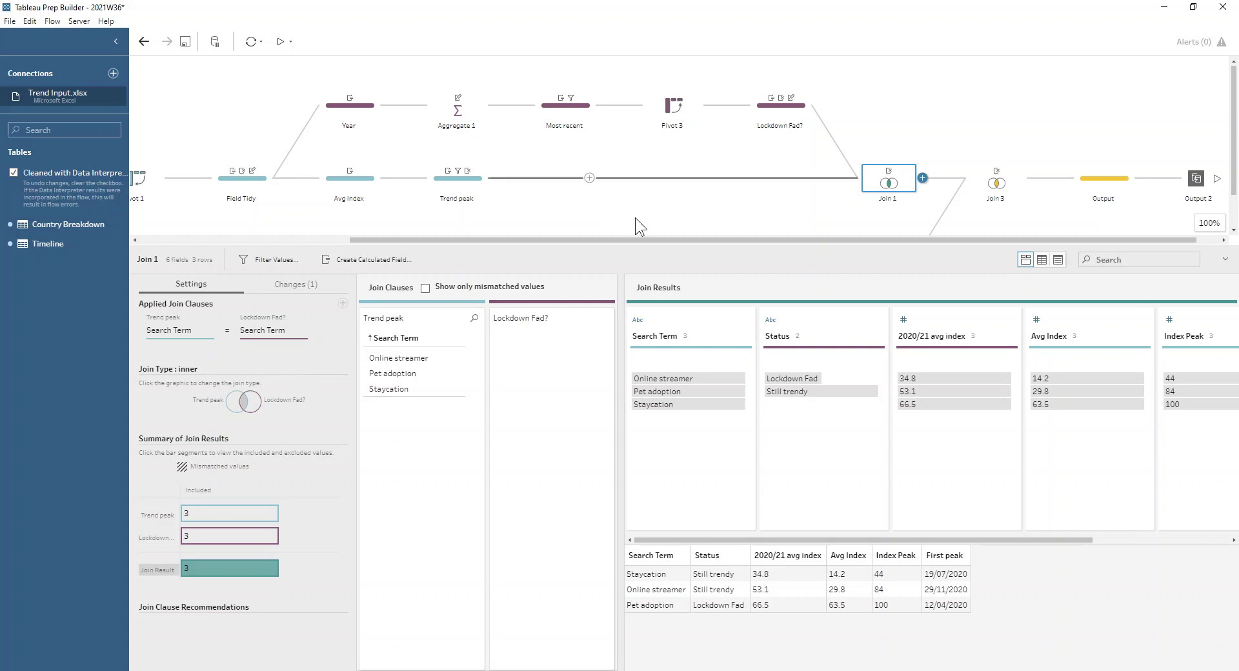
scroll(704, 156, down, 2)
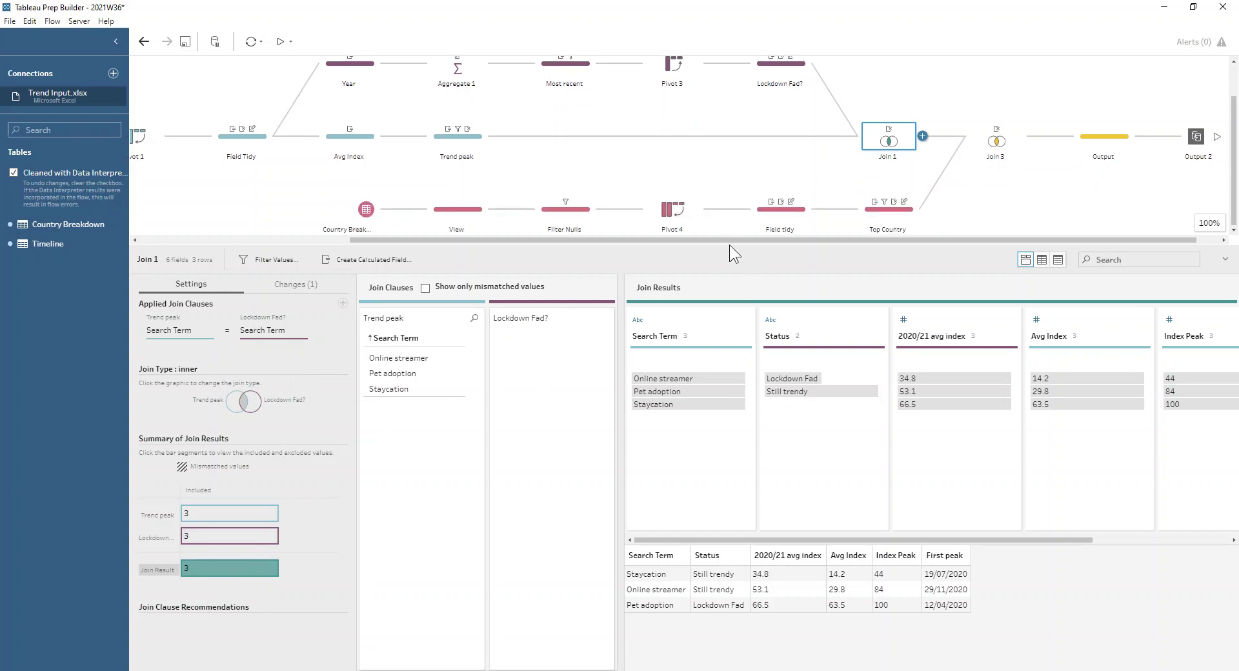
- Inspect the country View step's grid, highlighting null Online streamer and Pet adoption values
click(458, 214)
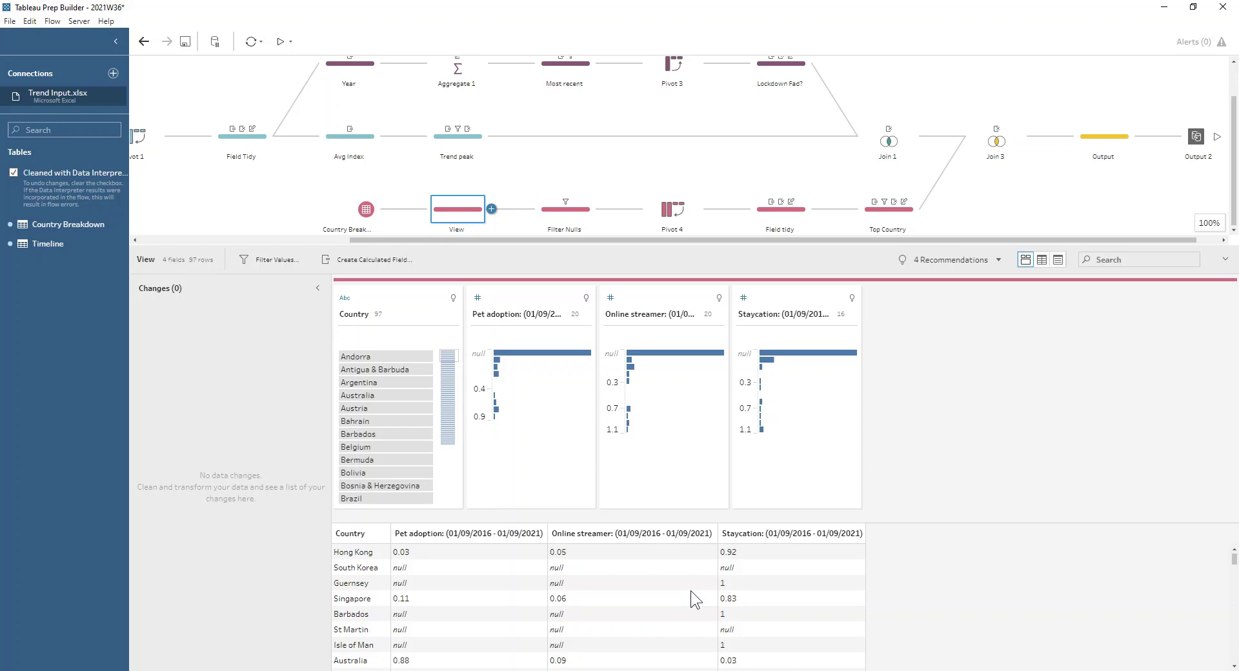
click(349, 586)
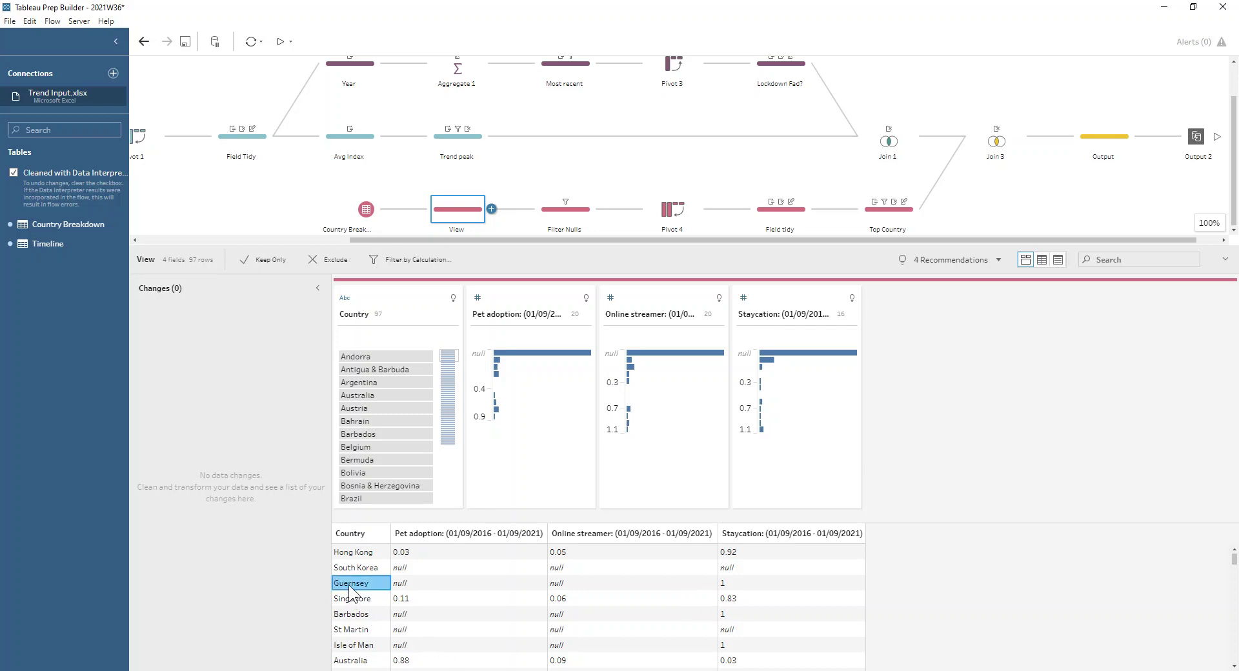
click(739, 583)
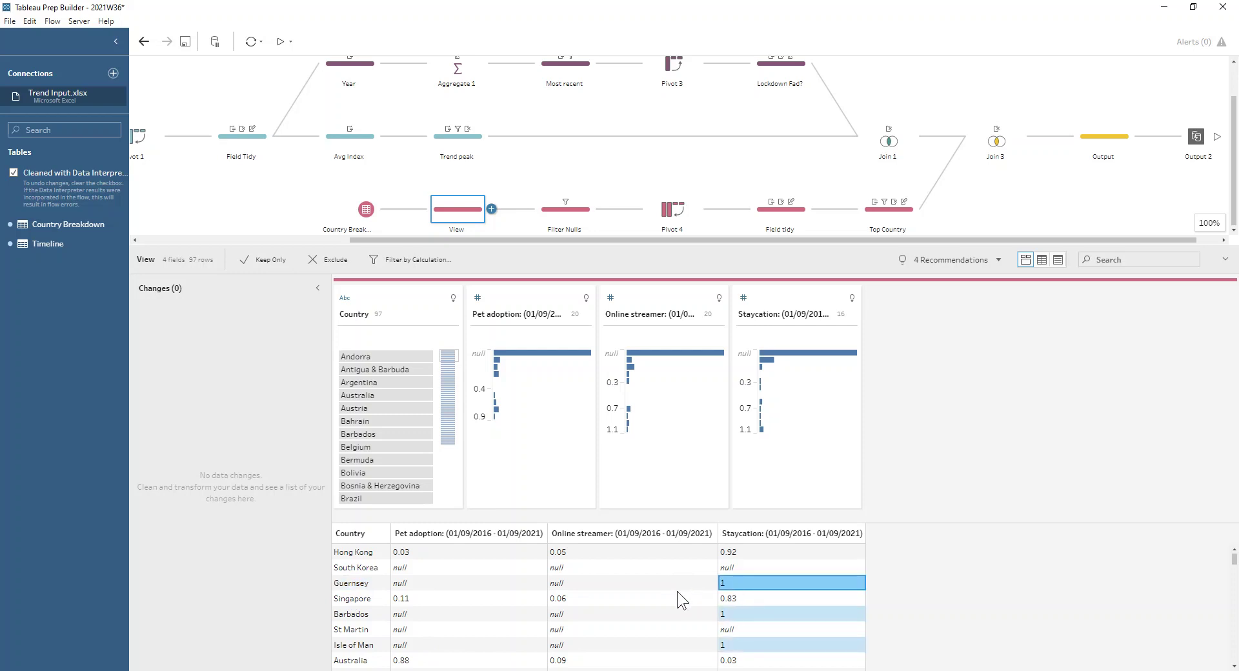
click(571, 592)
click(570, 580)
click(520, 578)
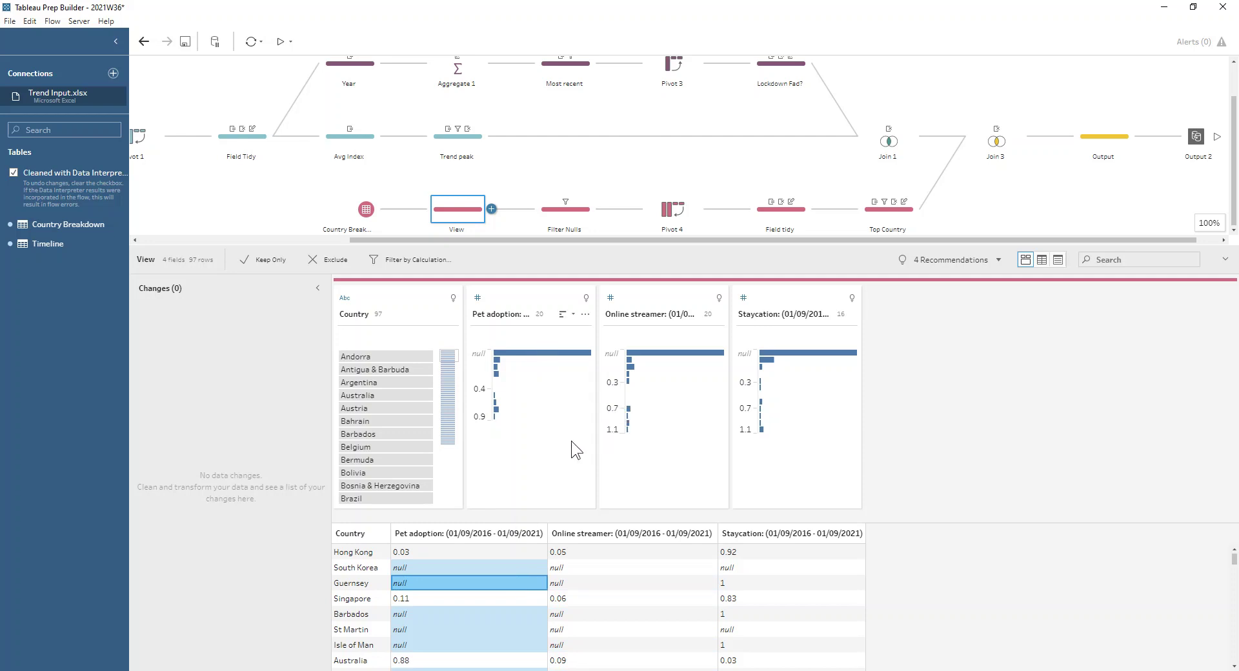
- Compare countries with null Pet adoption in View against the 20 rows kept by Filter Nulls
click(561, 210)
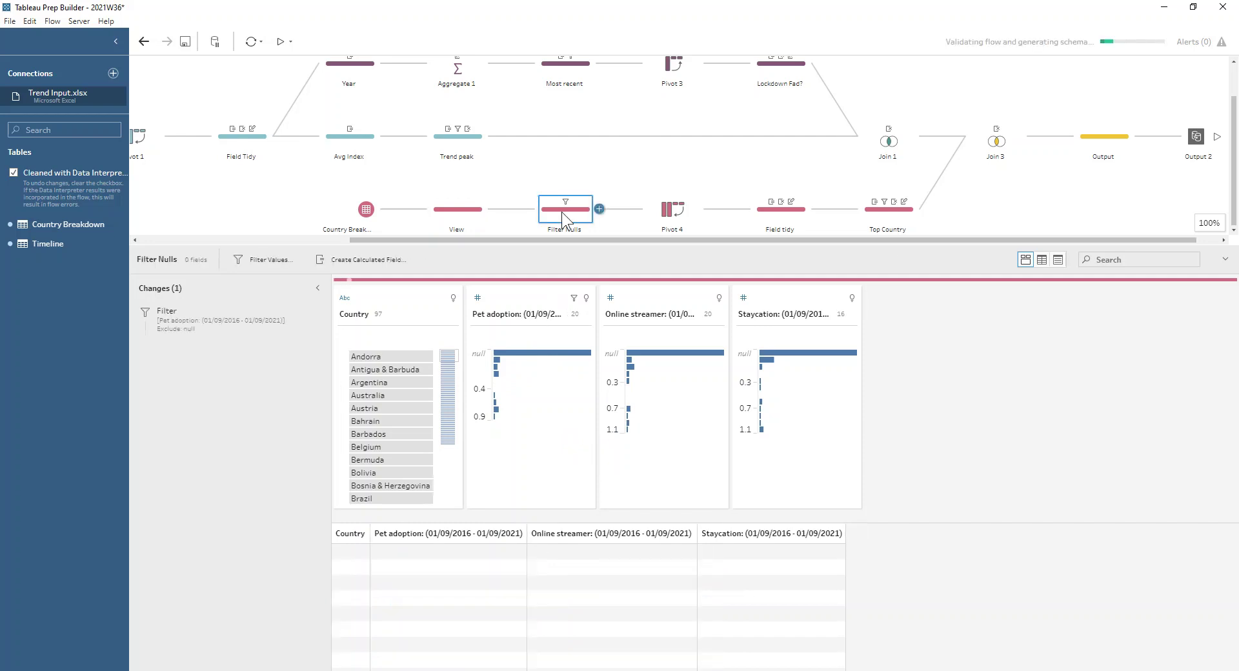
click(472, 209)
click(526, 351)
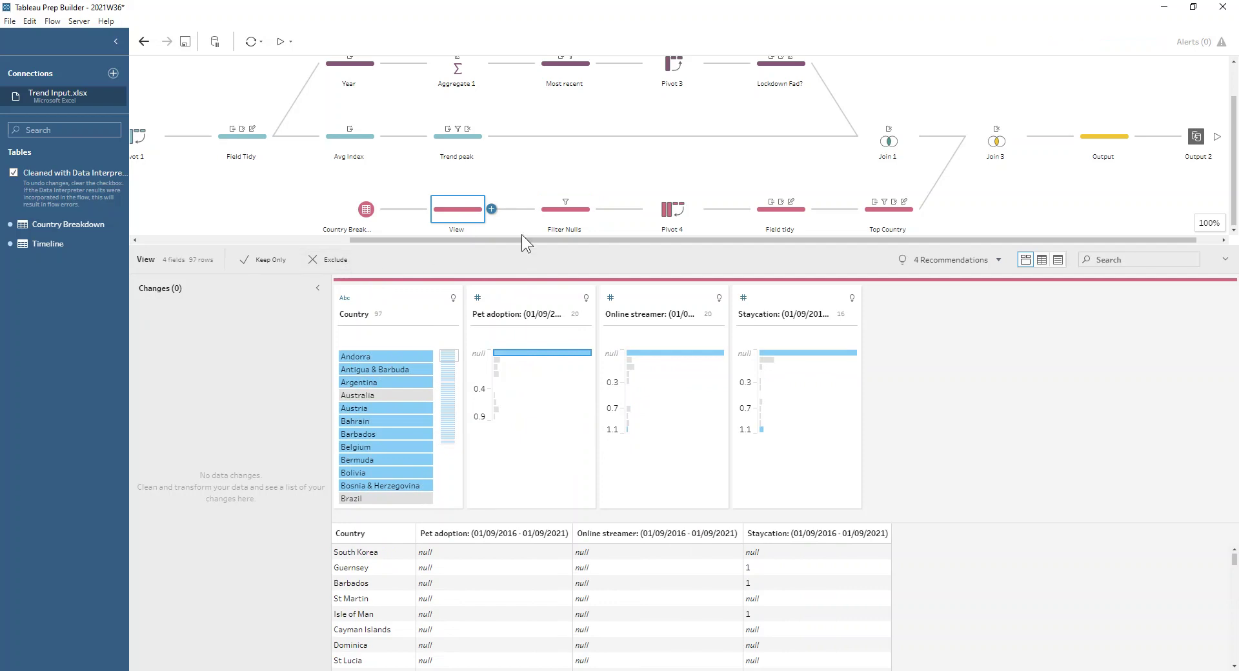
click(561, 215)
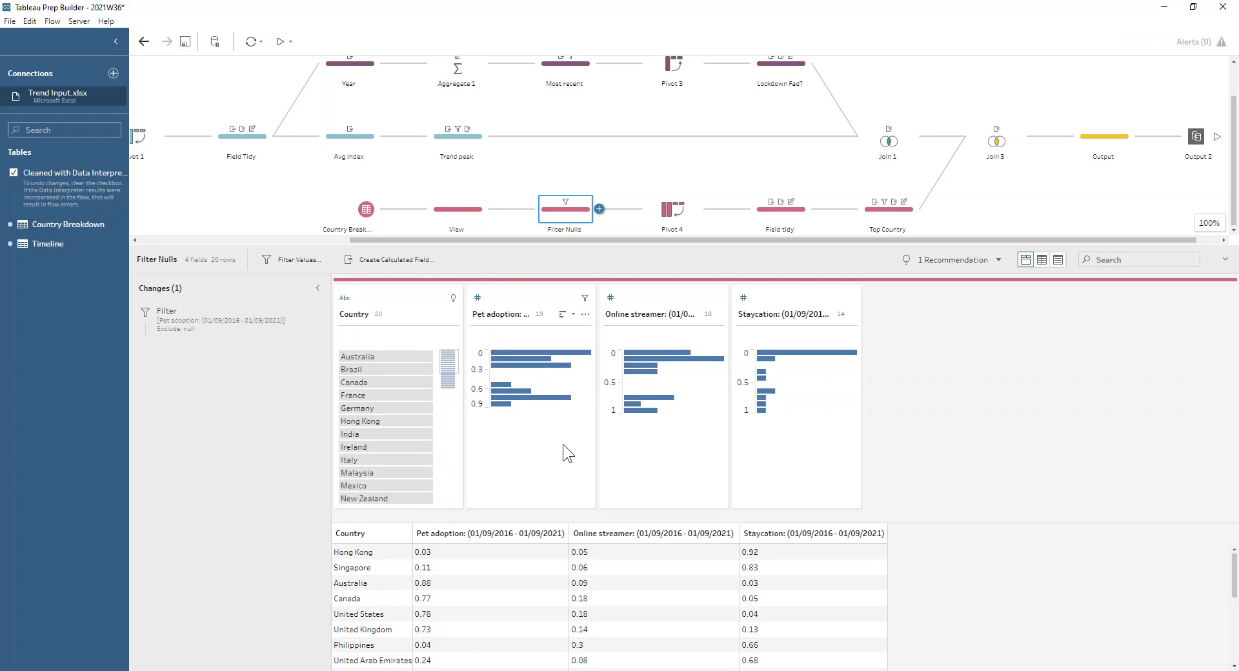
- Review the Pivot 4, Field tidy and Top Country steps in turn
click(675, 216)
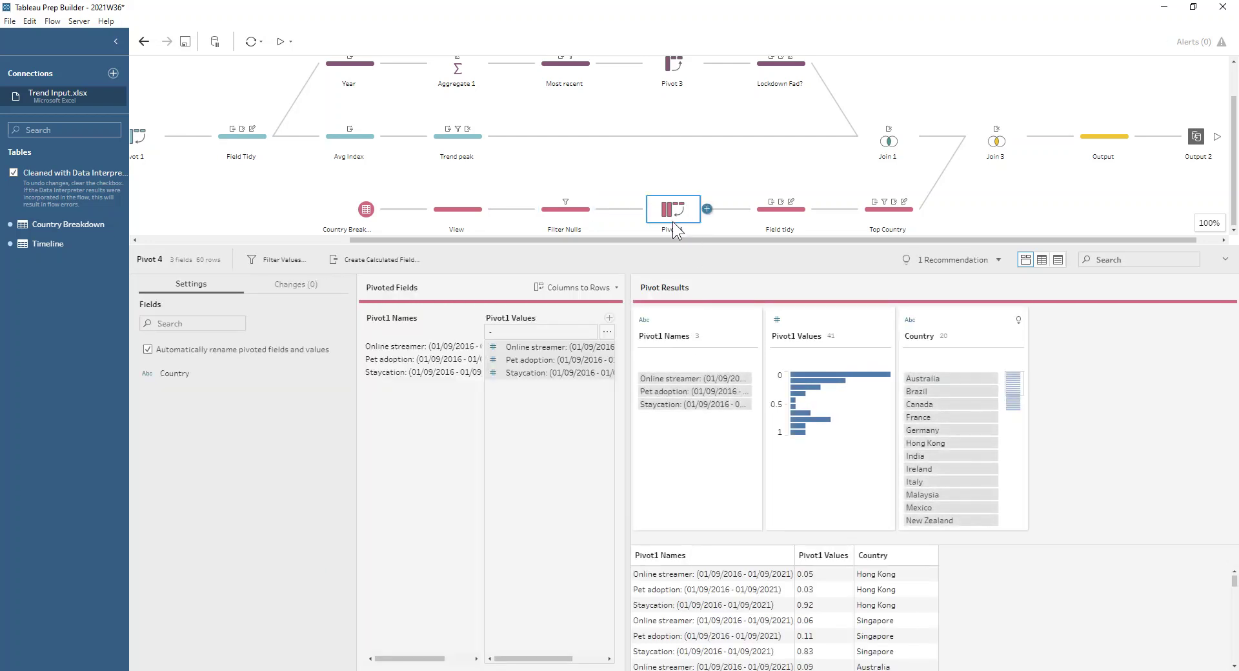
click(508, 327)
click(769, 215)
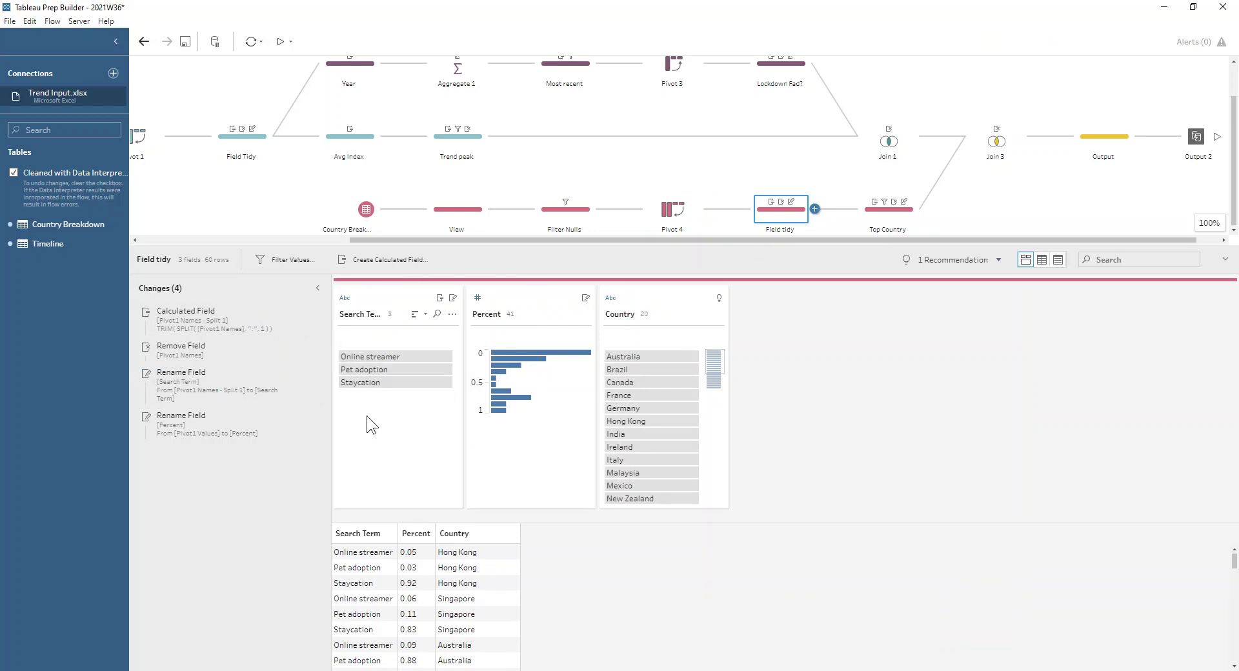
click(889, 219)
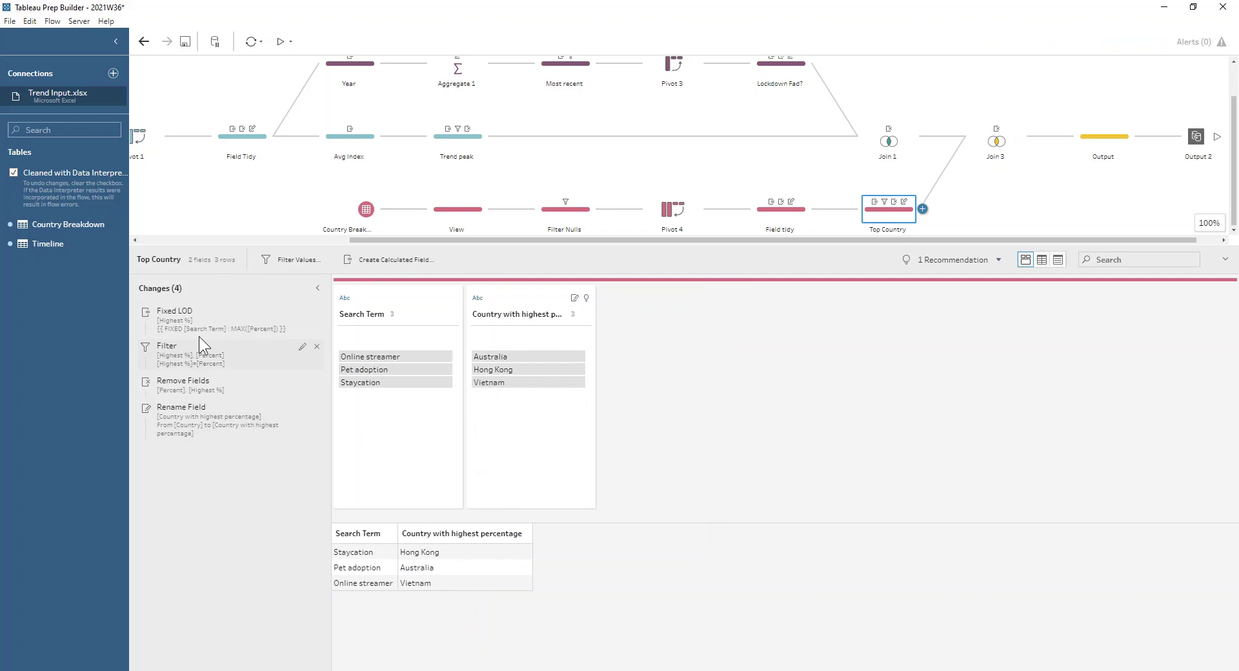
- Check the Highest % fixed LOD and the Highest % = Percent filter, then view the renamed country data
click(301, 314)
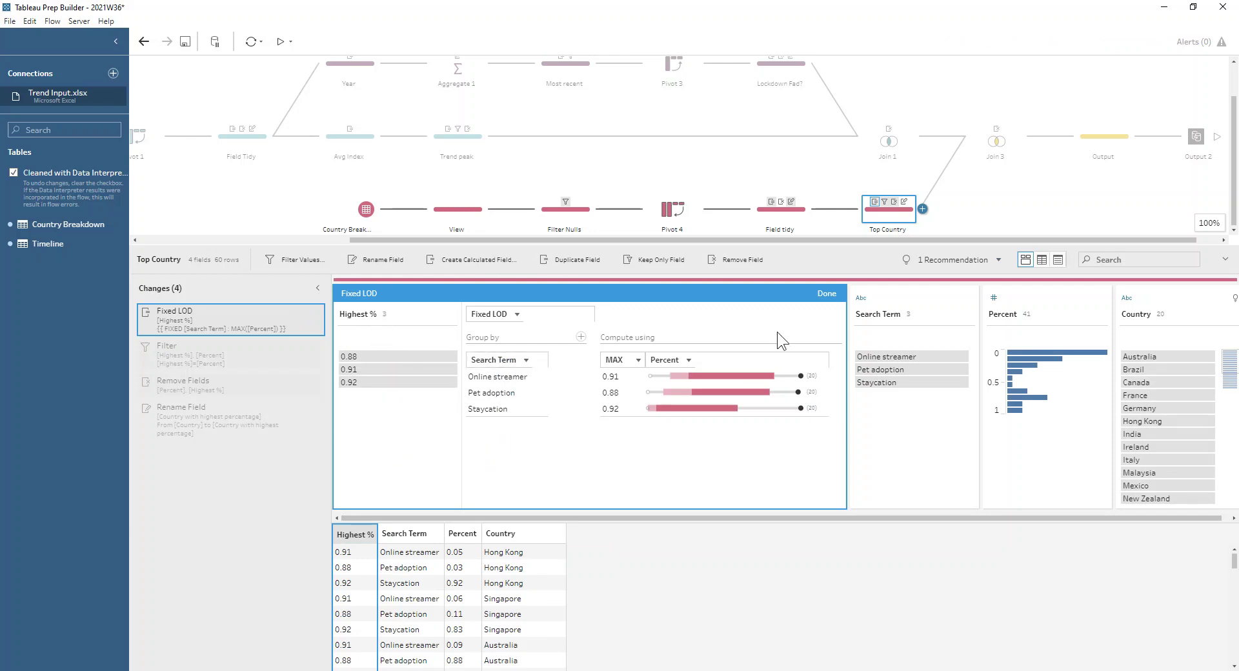
click(828, 294)
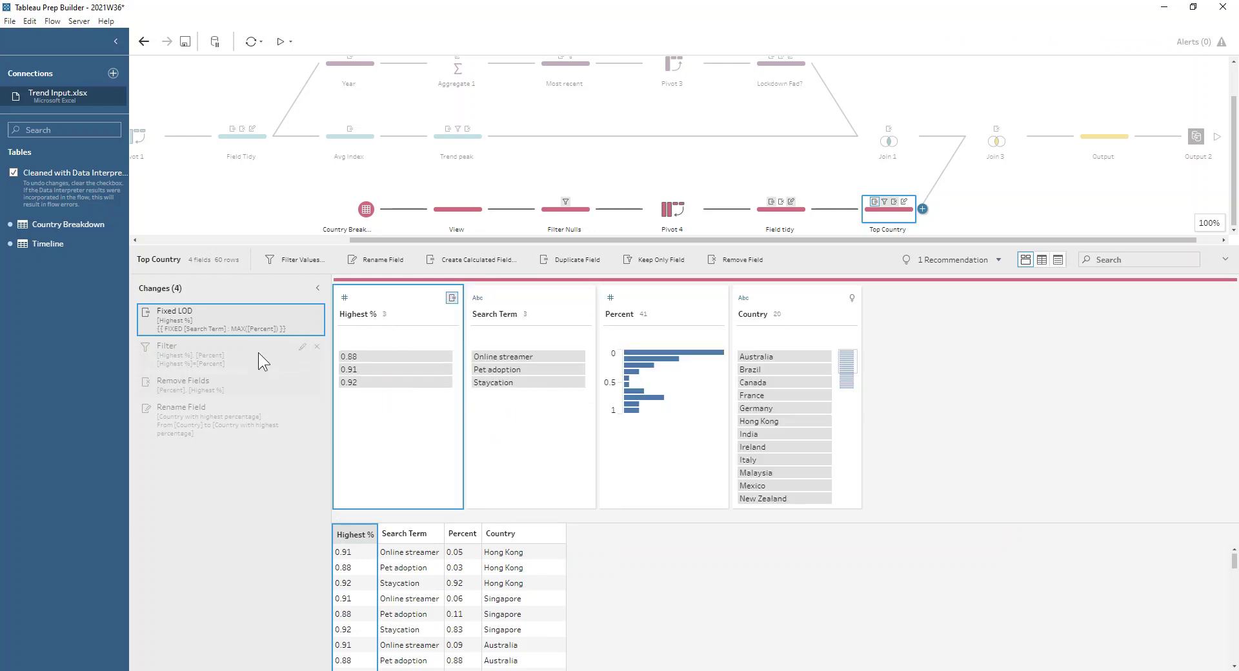
click(301, 349)
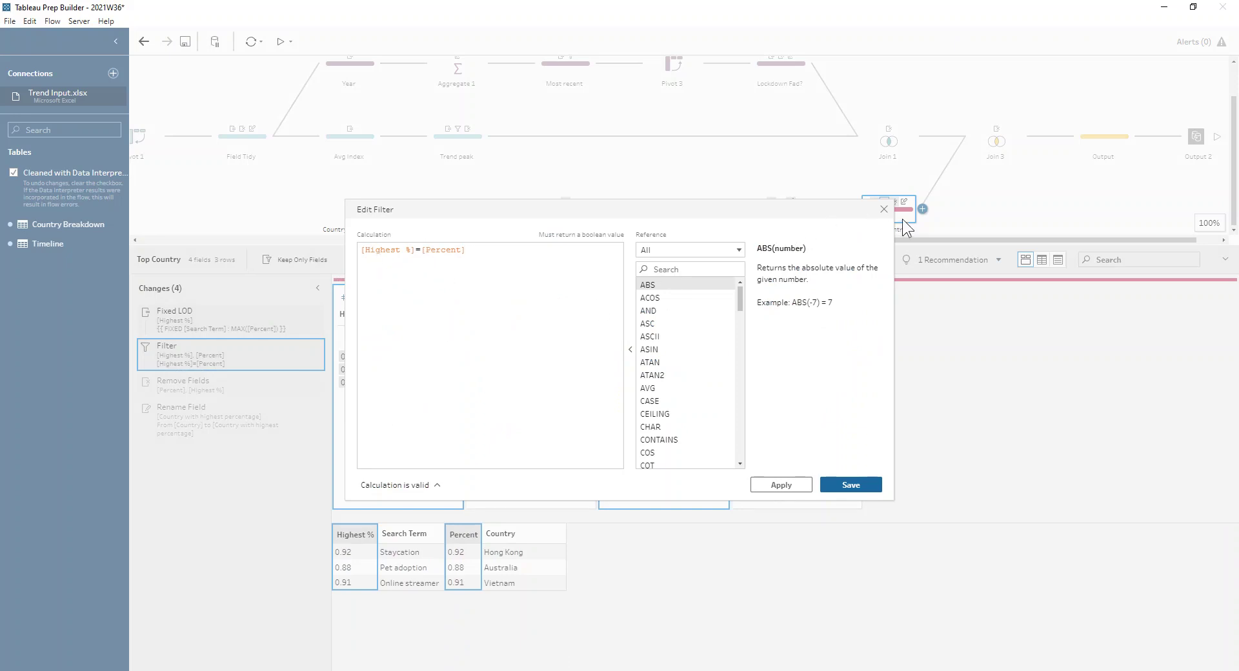
click(883, 210)
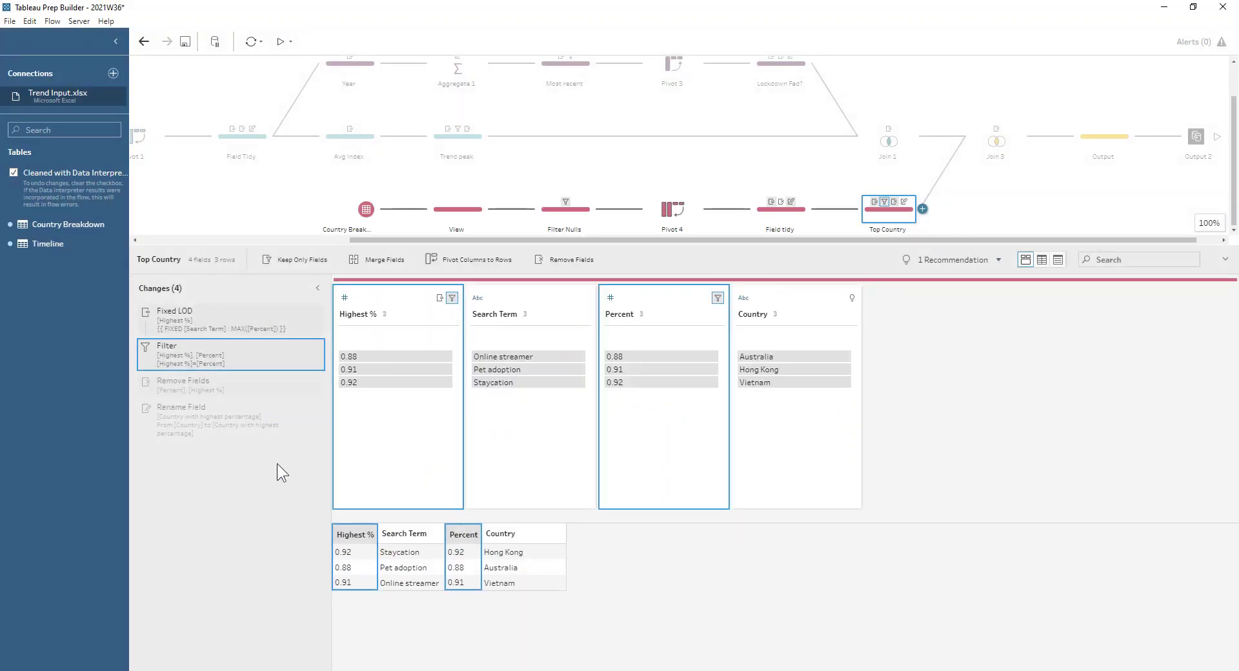
click(264, 418)
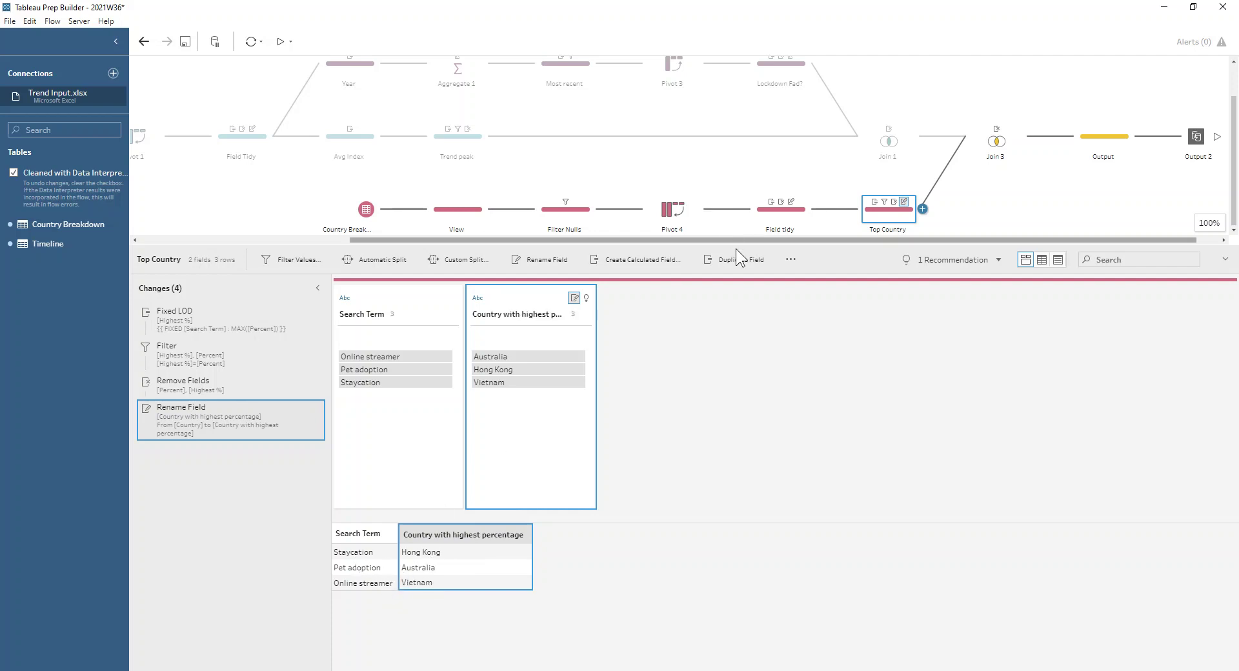
- Preview Join 3, then the Output step's seven fields across the three search terms
drag(737, 241, 819, 235)
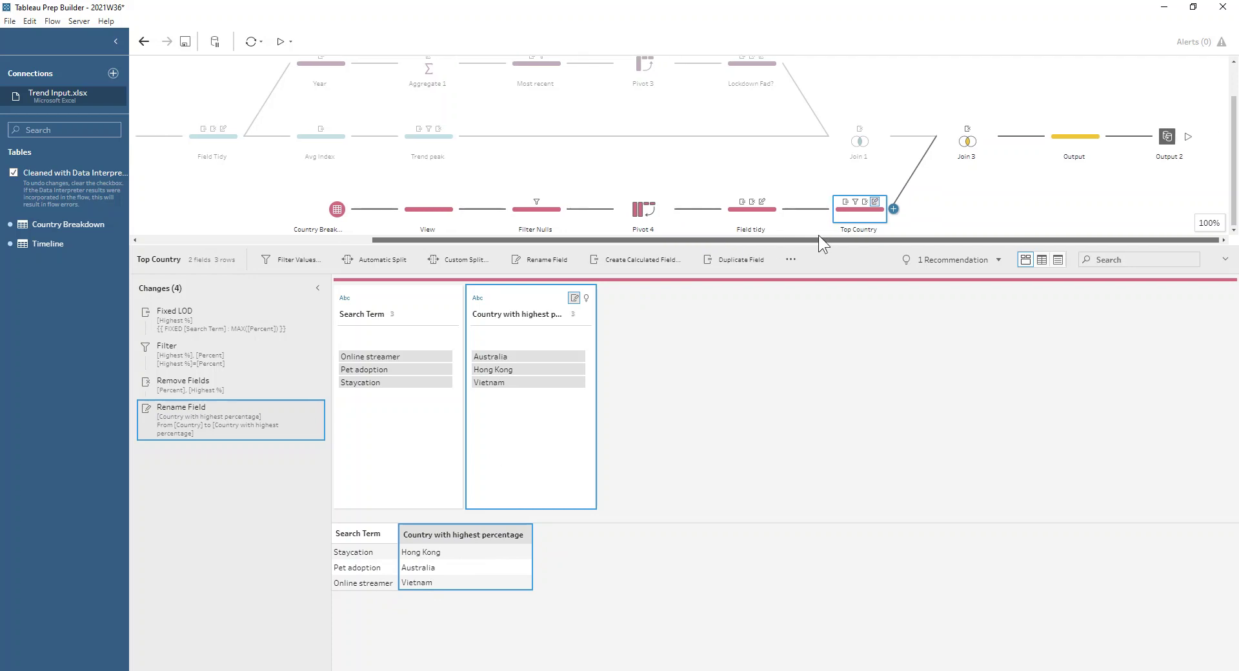
click(969, 146)
click(1077, 137)
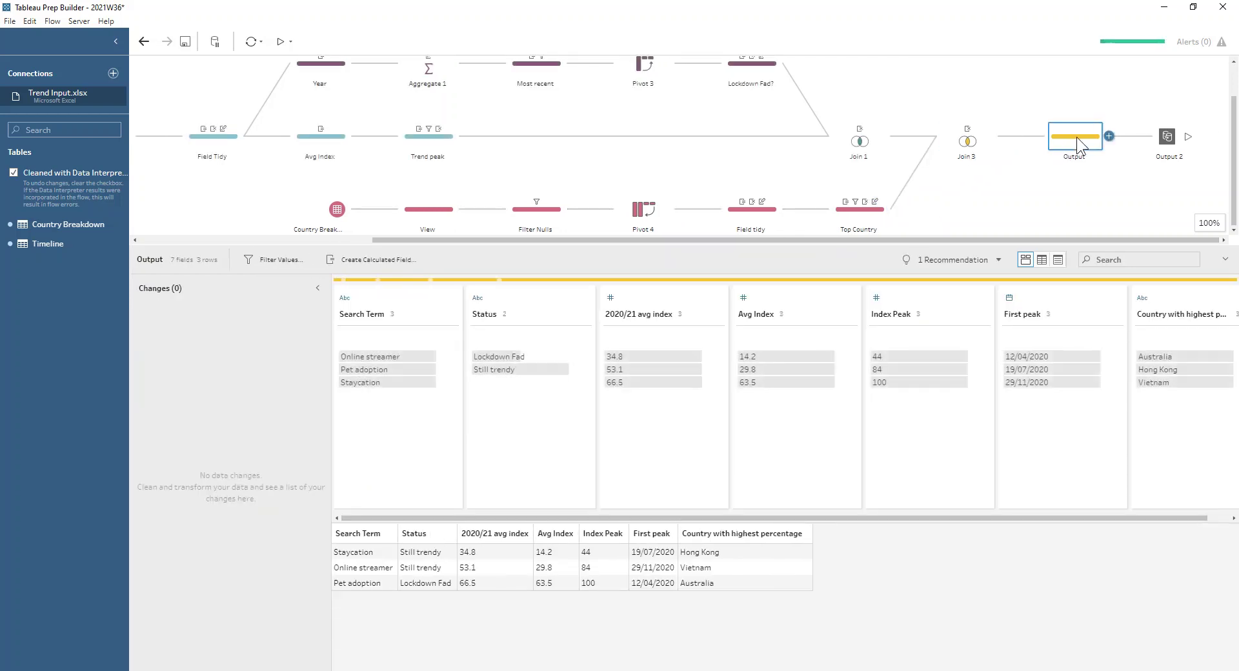